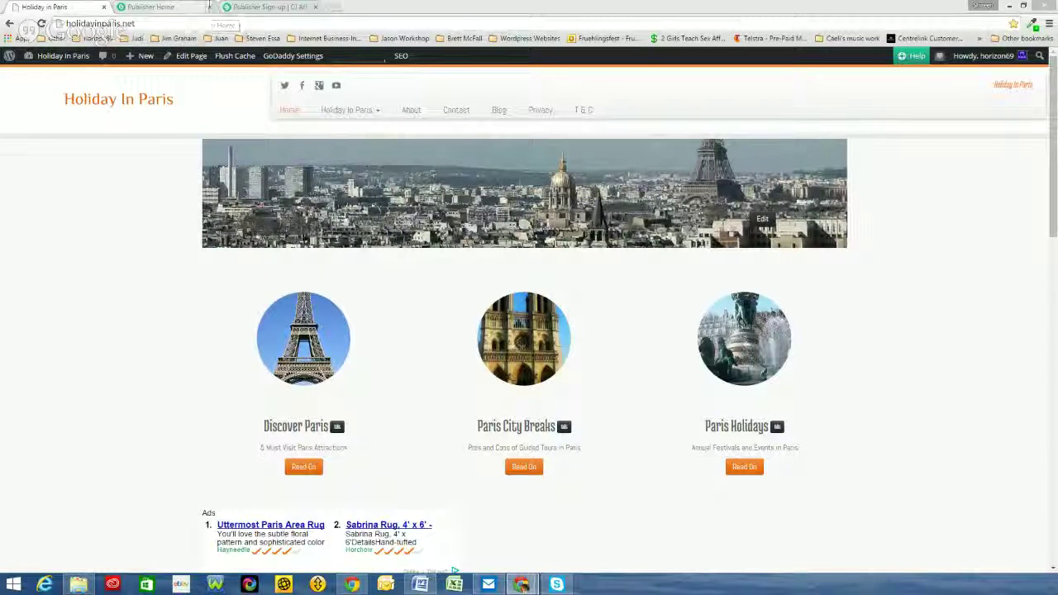
Step: Review the CJ Affiliate publisher sign-up page and its client login form, and close the page
click(251, 8)
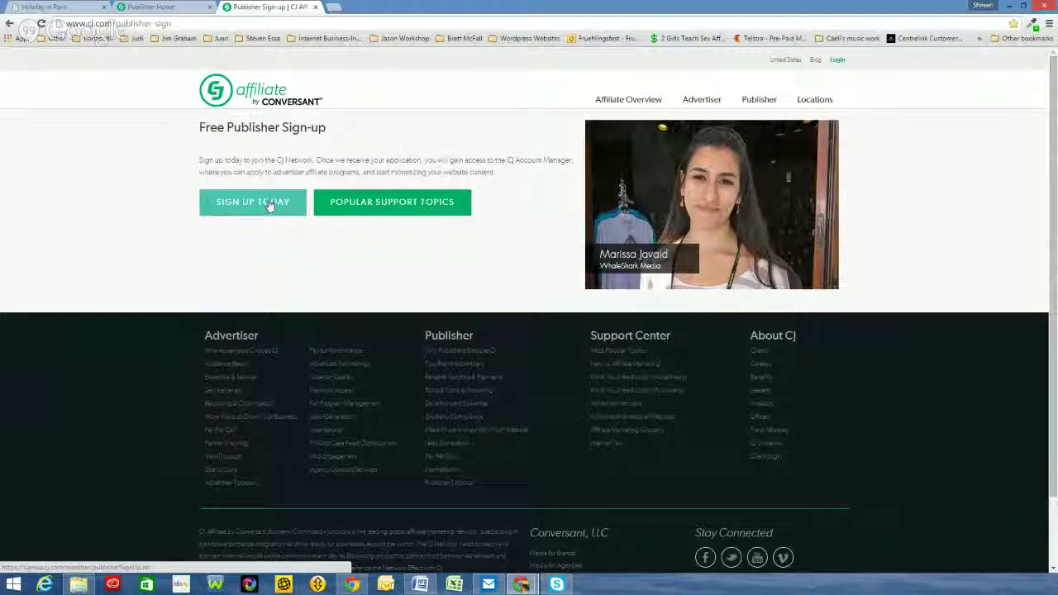
click(836, 60)
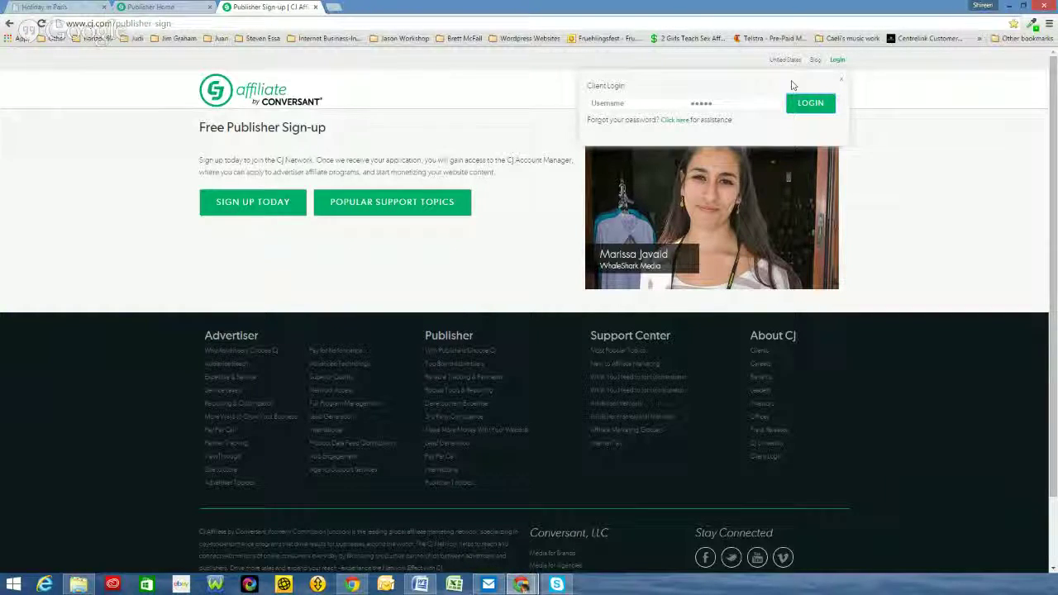
click(314, 9)
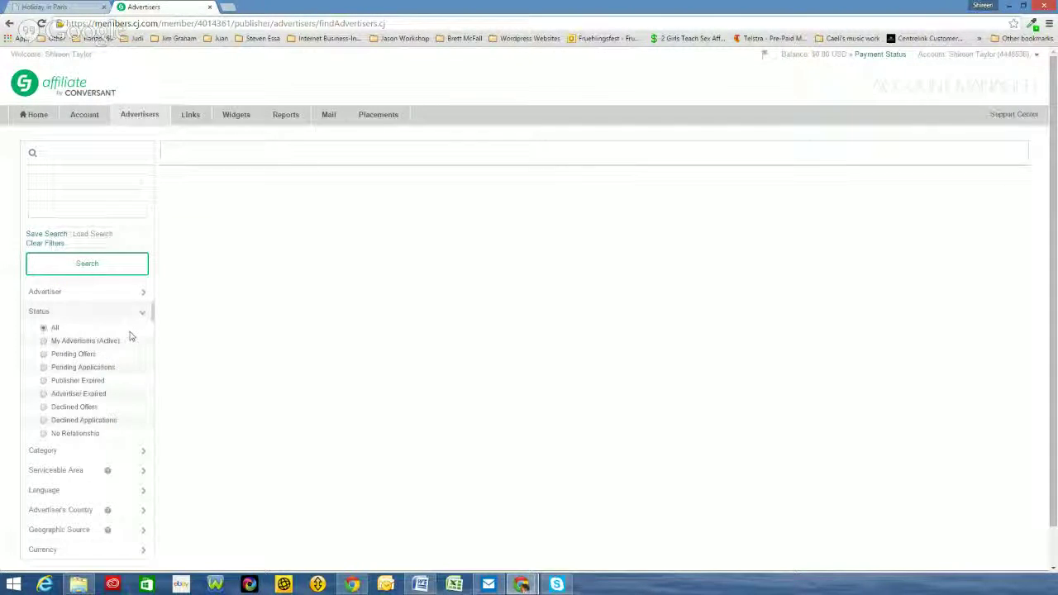
Step: Search the advertisers with the status My Advertisers (Active) and the category Travel
click(44, 337)
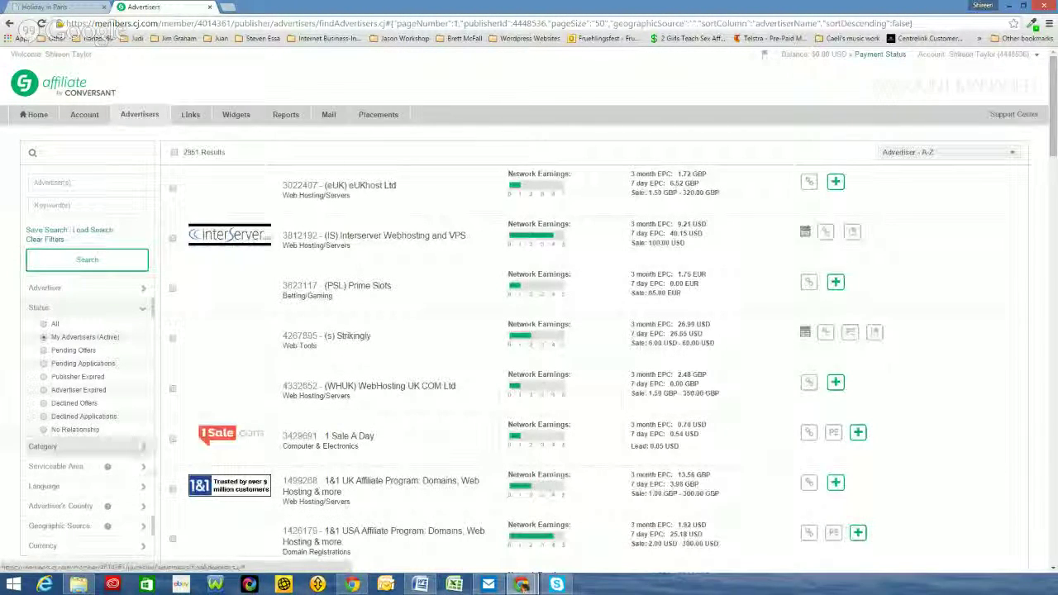
click(143, 450)
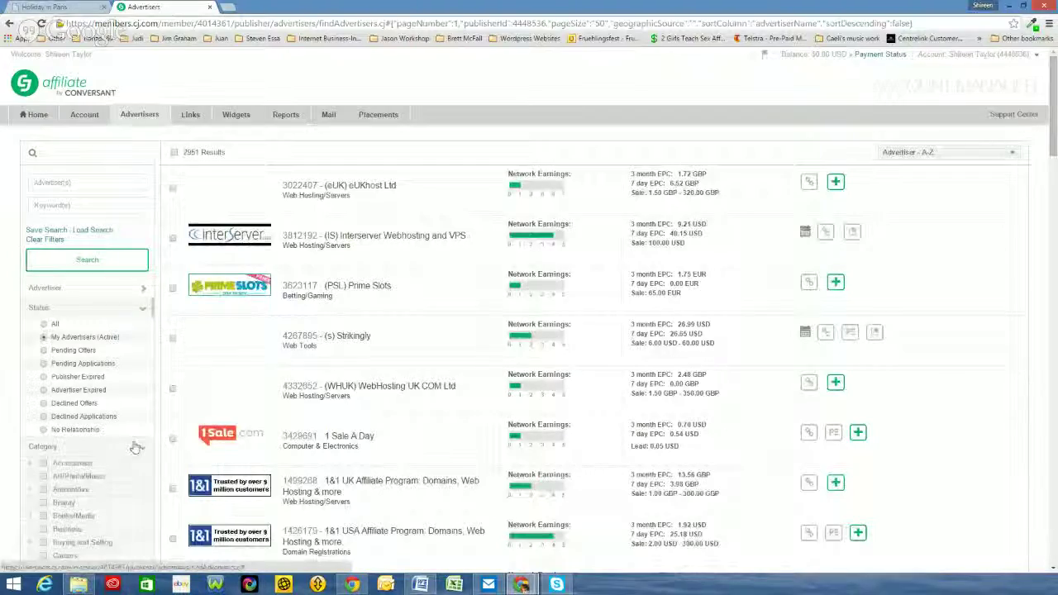
scroll(132, 444, down, 6)
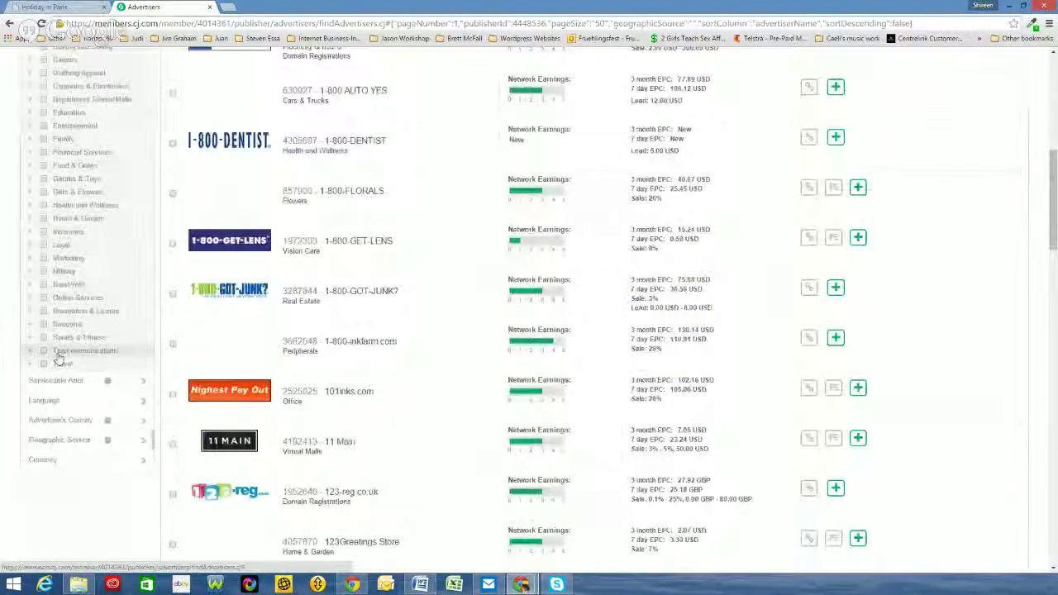
scroll(91, 314, up, 4)
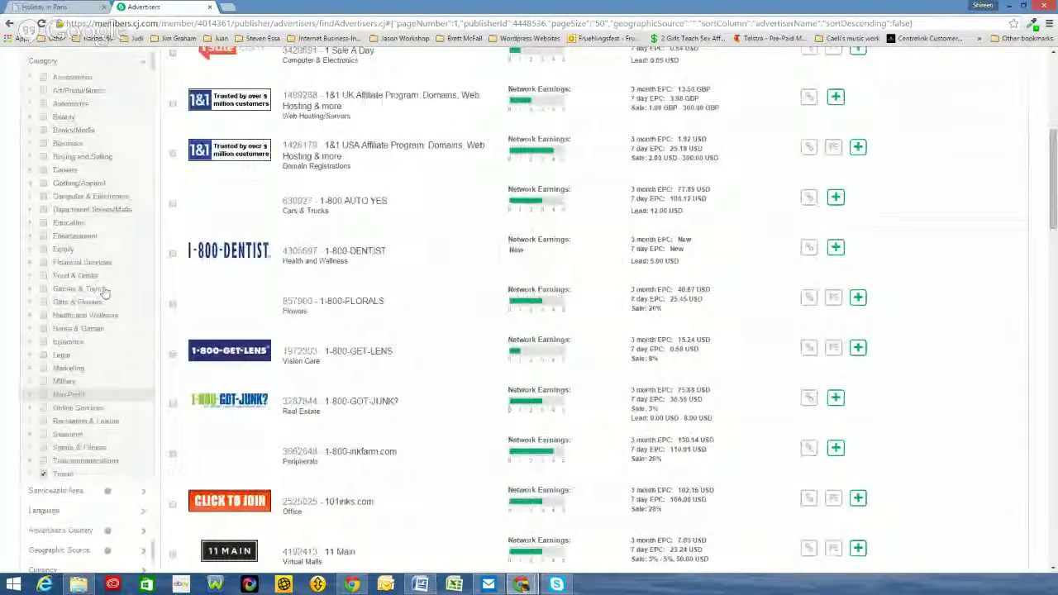
click(88, 95)
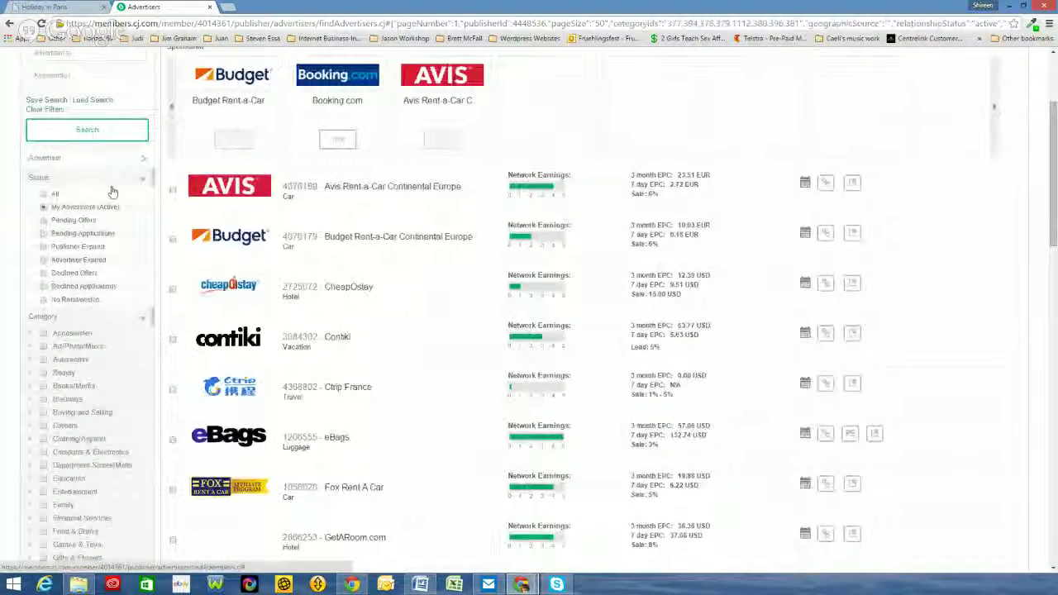
Step: Find Paris Pass among the active travel advertisers and open its available links
scroll(281, 259, down, 3)
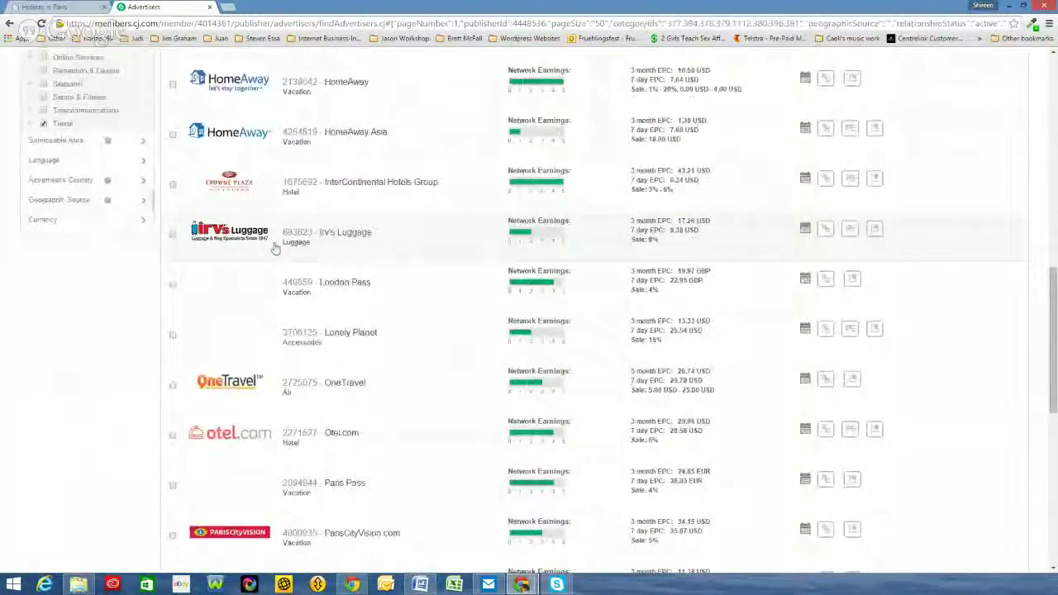
scroll(275, 249, down, 4)
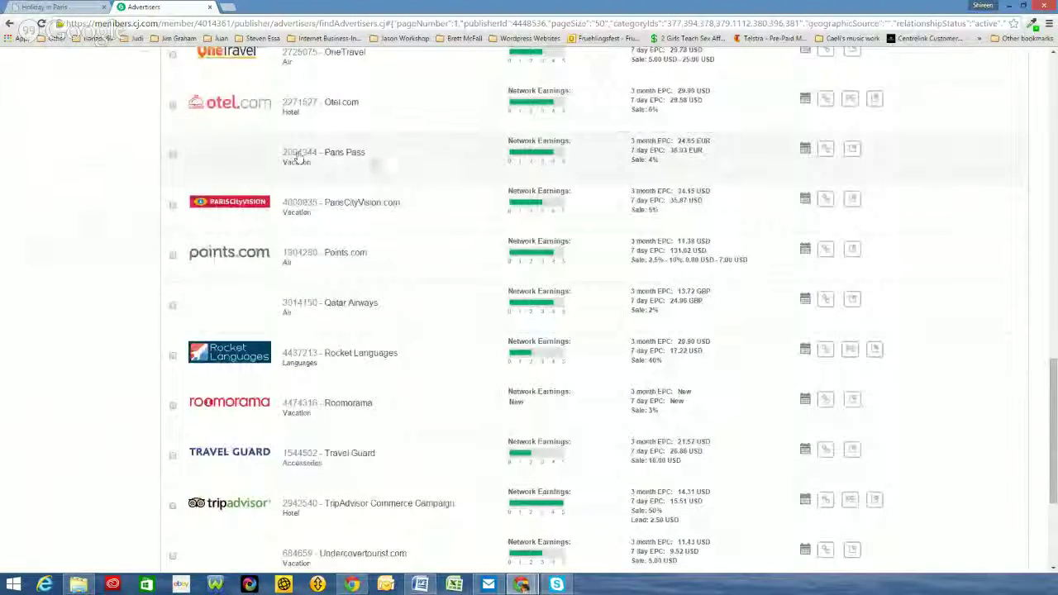
click(827, 151)
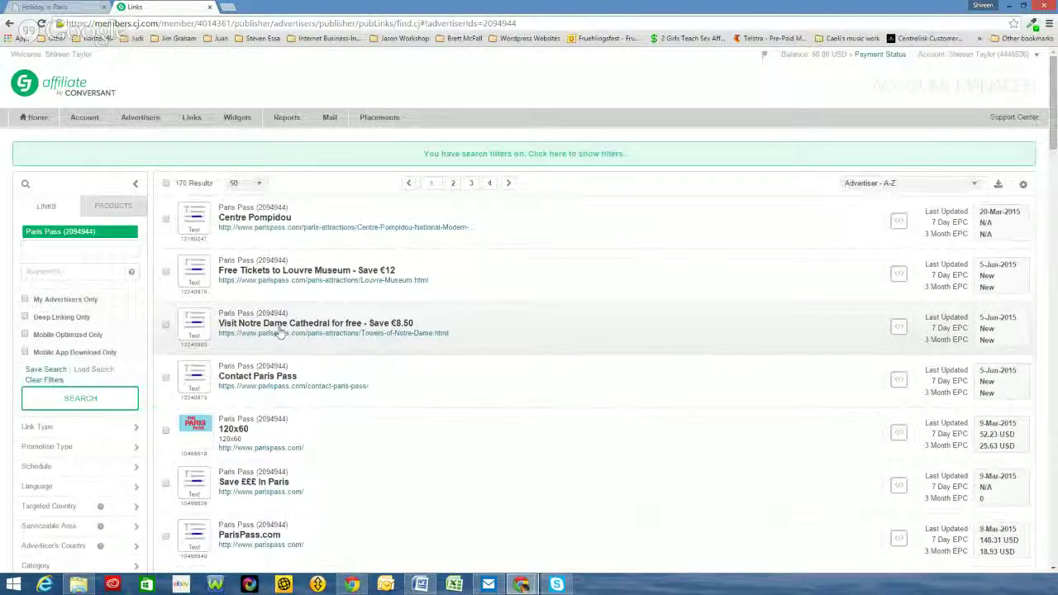
Step: Get the code of the "Free Tickets to Louvre Museum - Save €12" link and show it as a Click URL
scroll(279, 333, down, 1)
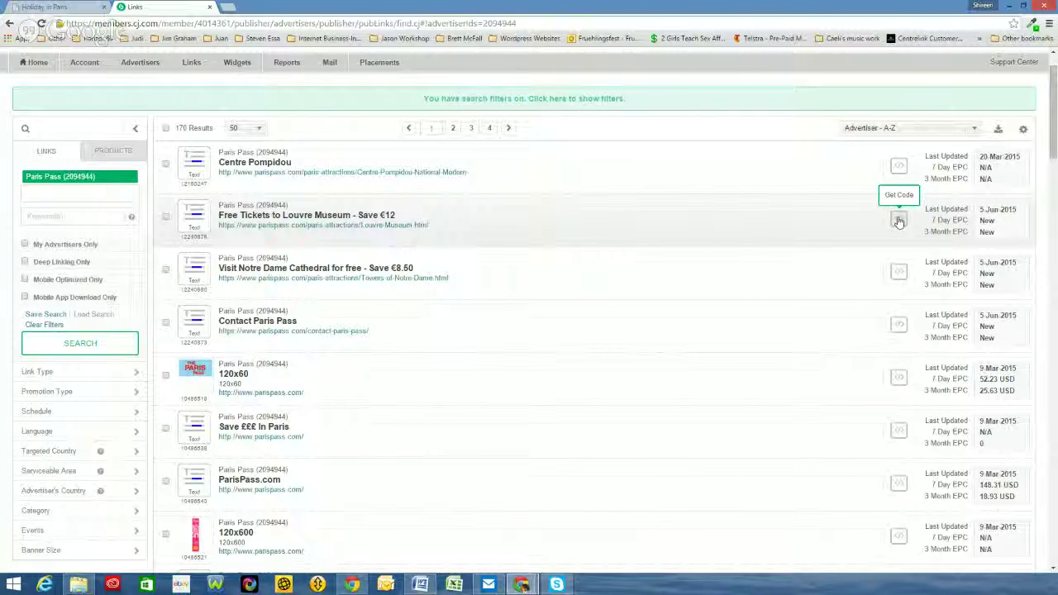
click(899, 222)
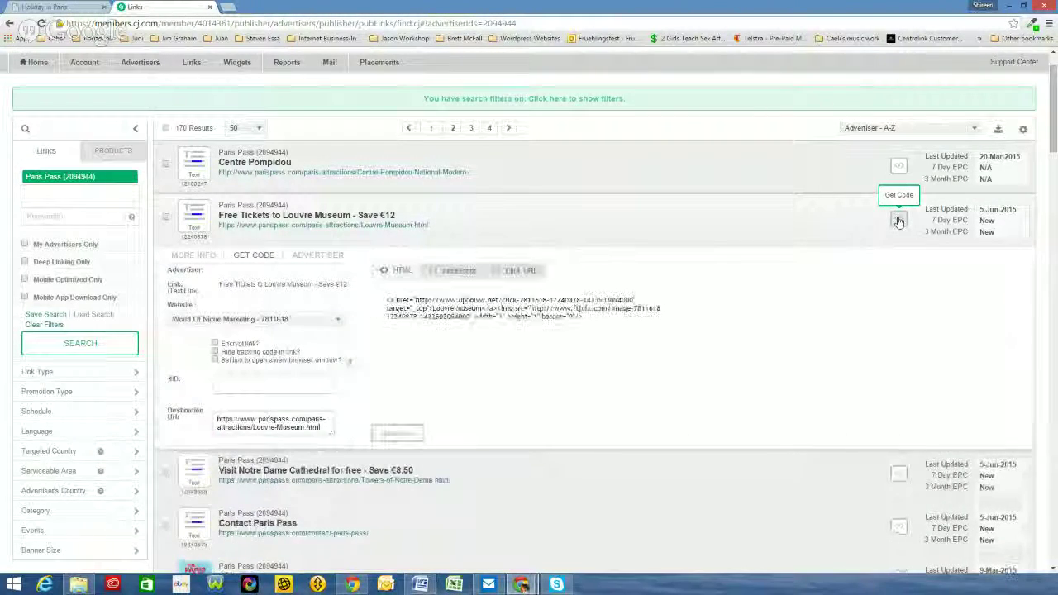
click(394, 301)
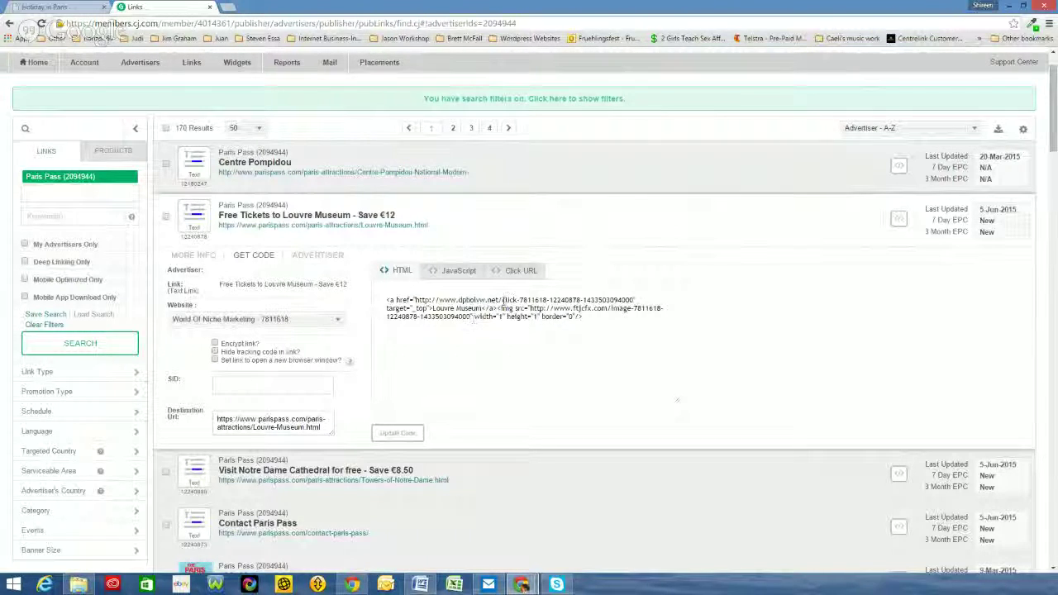
click(516, 270)
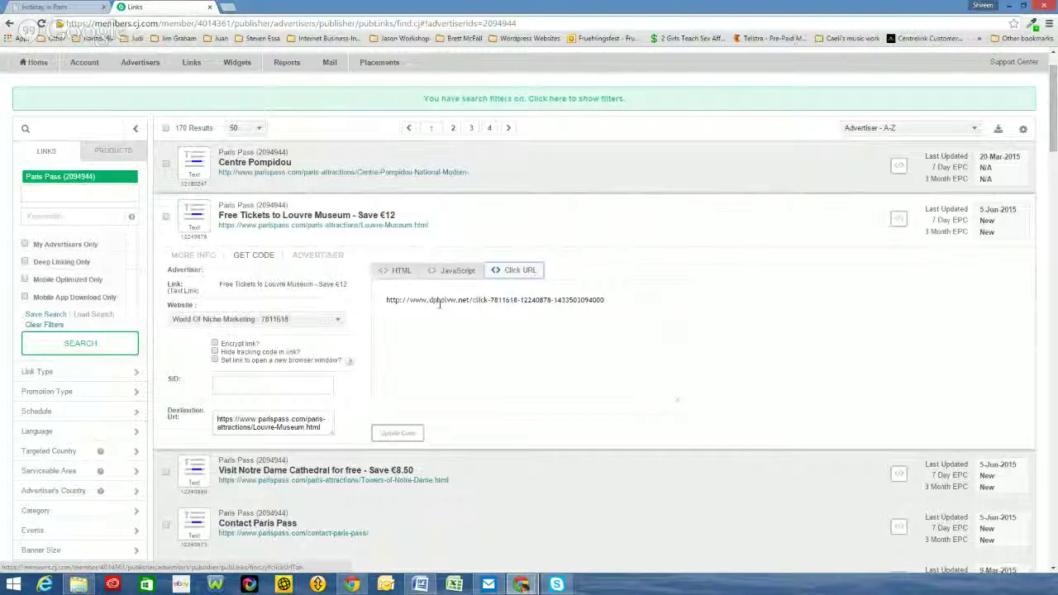
Step: Set the Louvre link to open a new browser window, choose Holiday In Paris as its website, and update the code
click(216, 361)
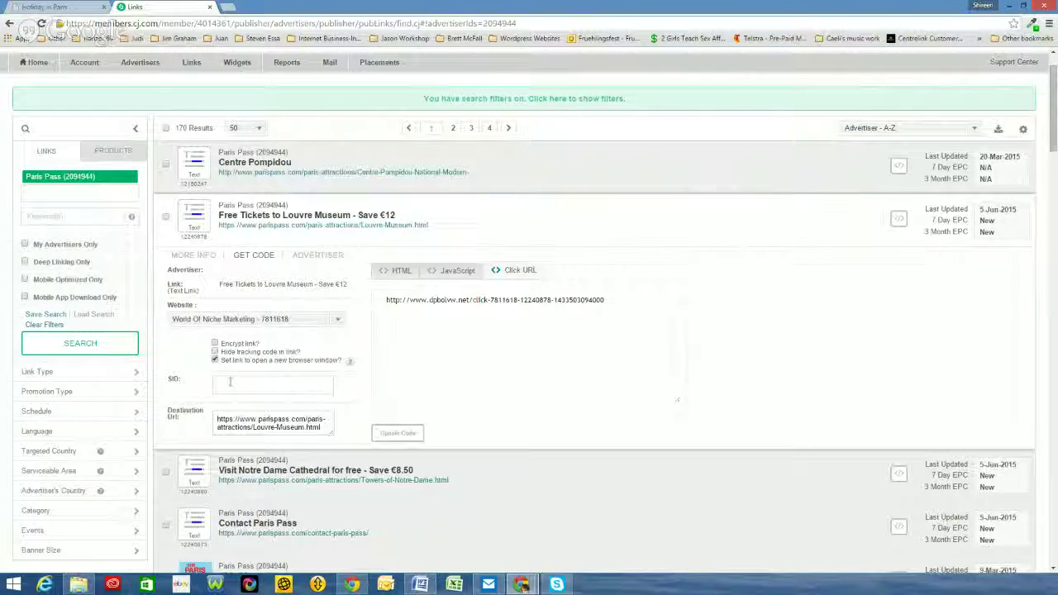
click(338, 322)
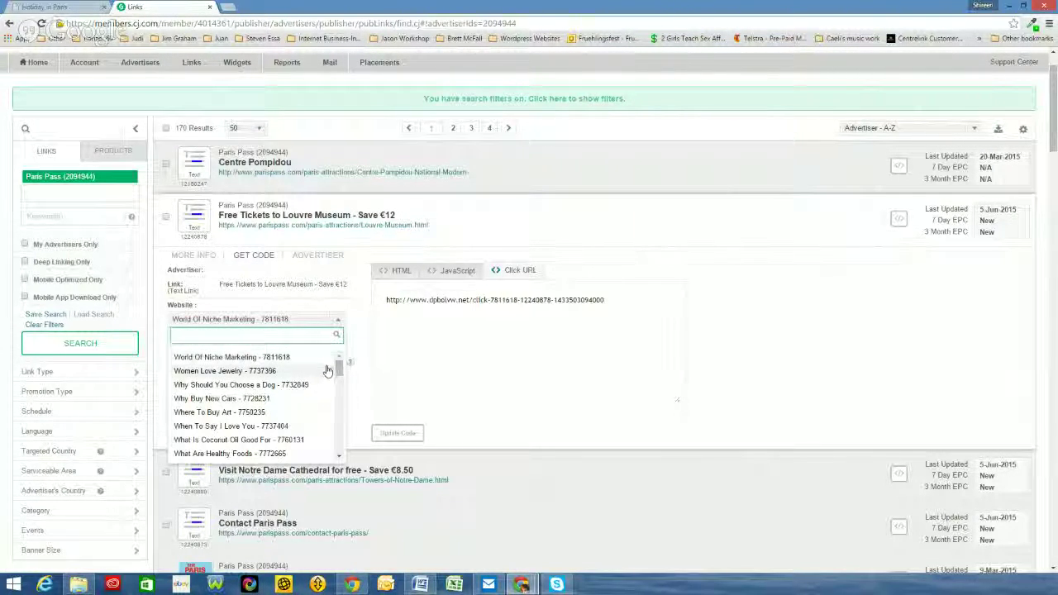
text(hol)
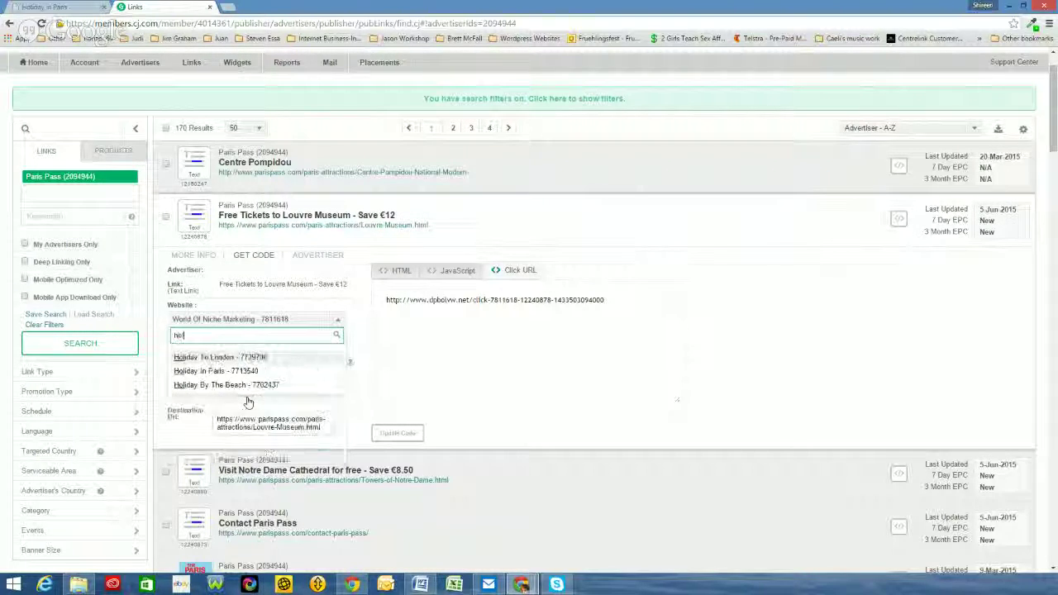
click(225, 371)
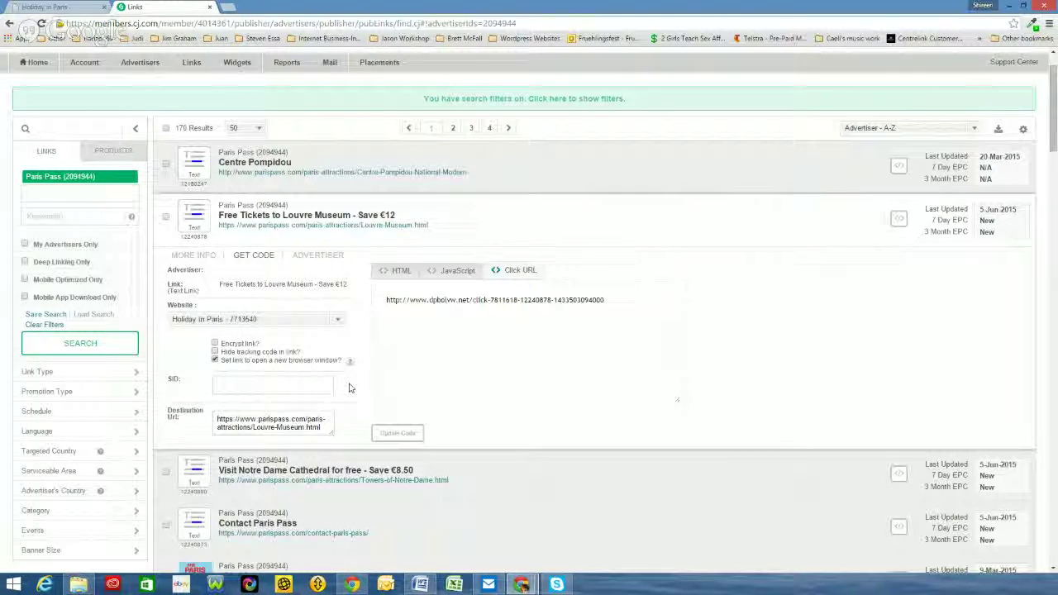
click(400, 433)
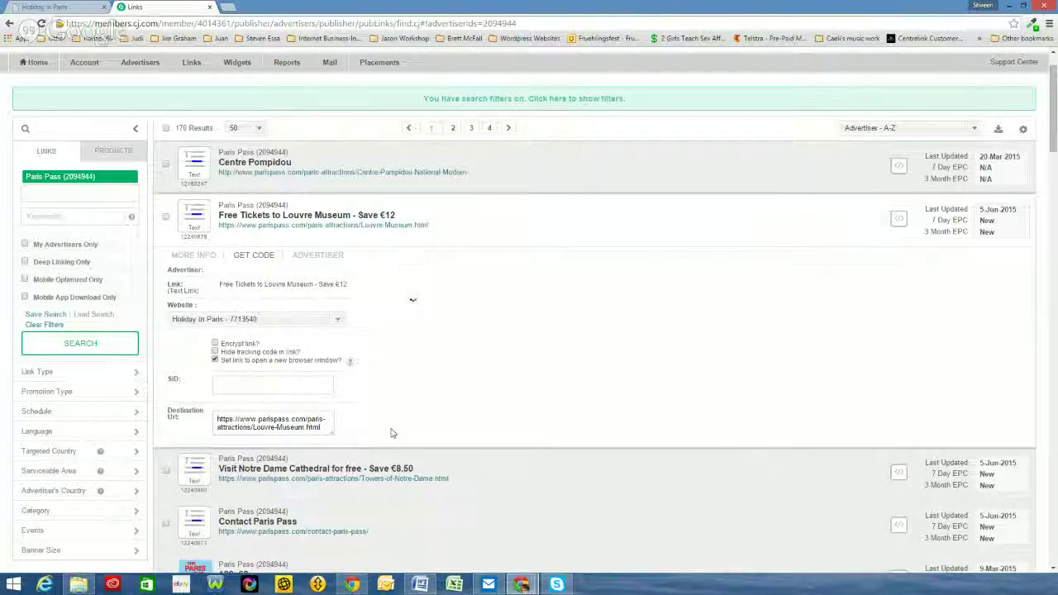
Step: Copy the complete updated Click URL of the Louvre Museum link
drag(614, 298, 379, 300)
right_click(411, 303)
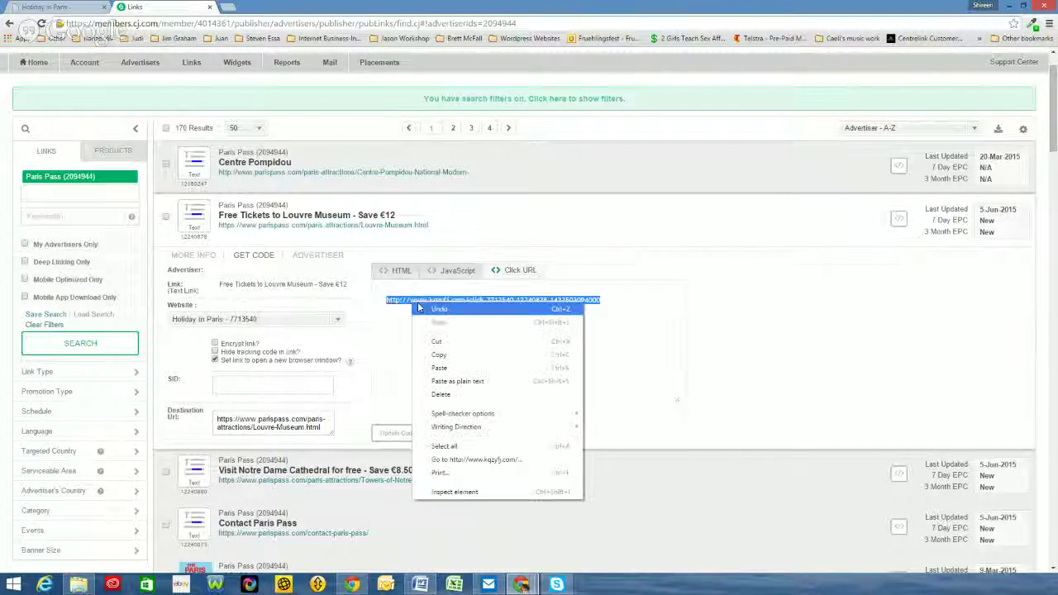
click(439, 355)
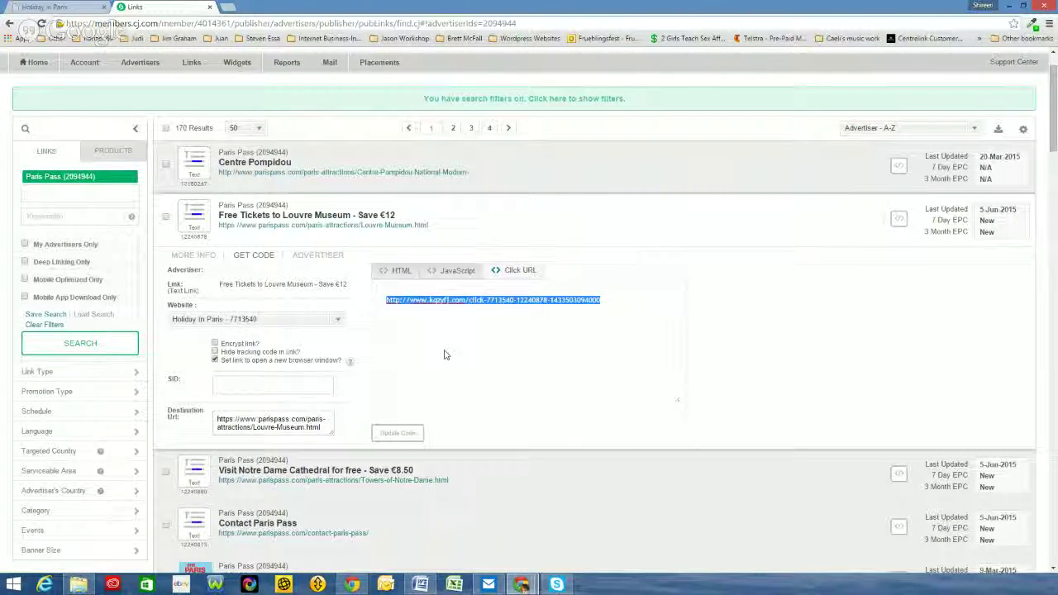
Step: Switch to the Holiday In Paris site and open its WordPress dashboard
click(49, 8)
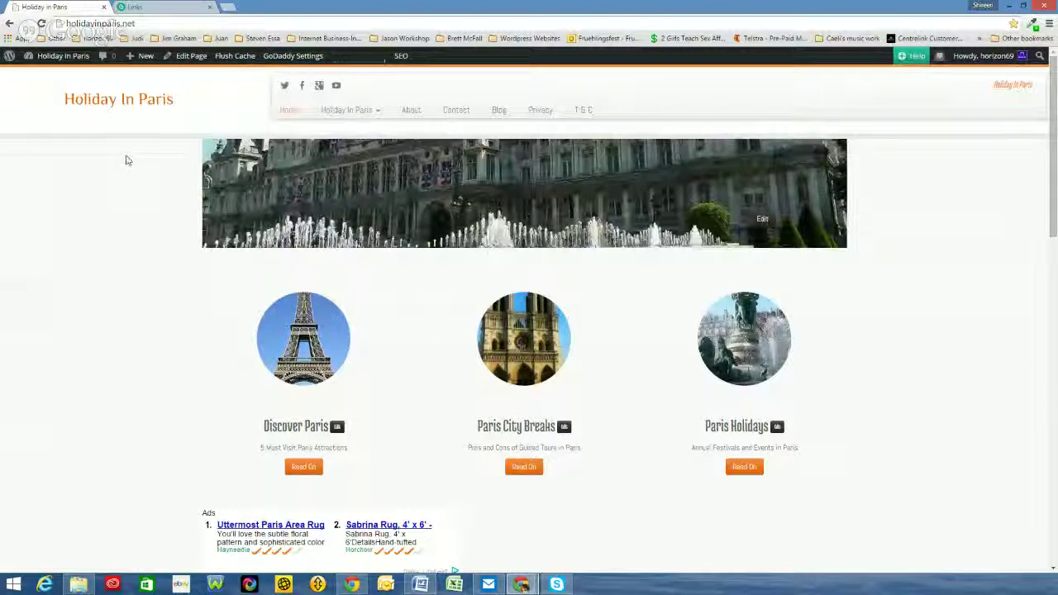
mouse_move(76, 60)
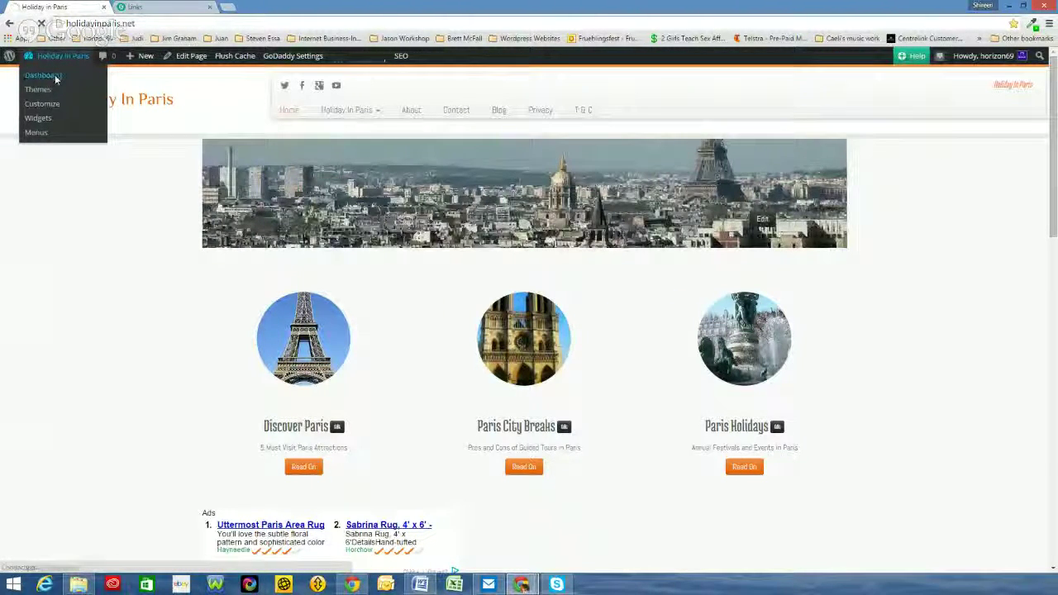
click(55, 75)
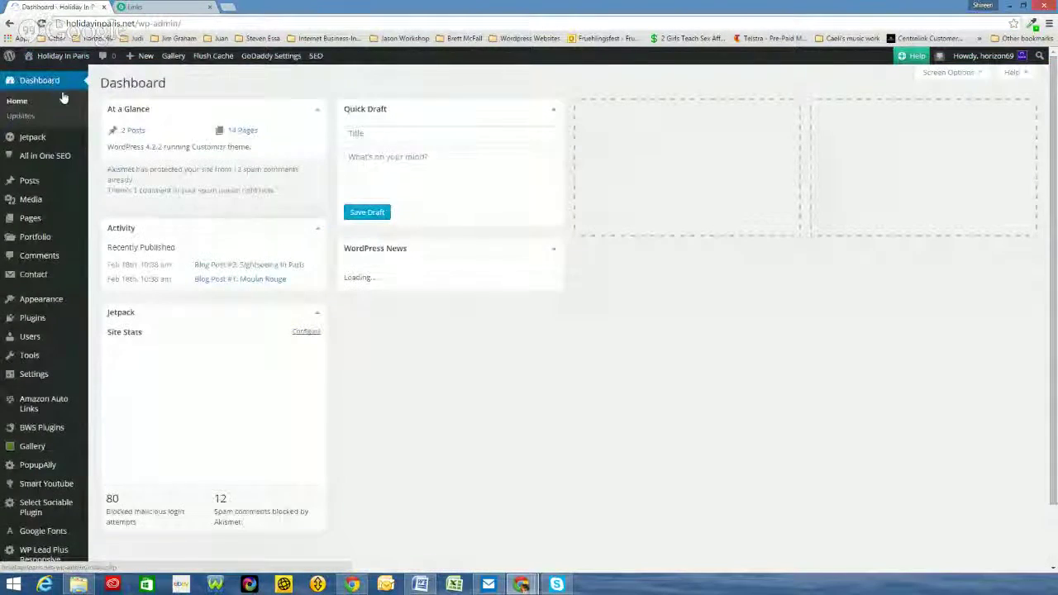
Step: Open the Paris Tourism front page for editing and show its content in the visual editor
mouse_move(81, 146)
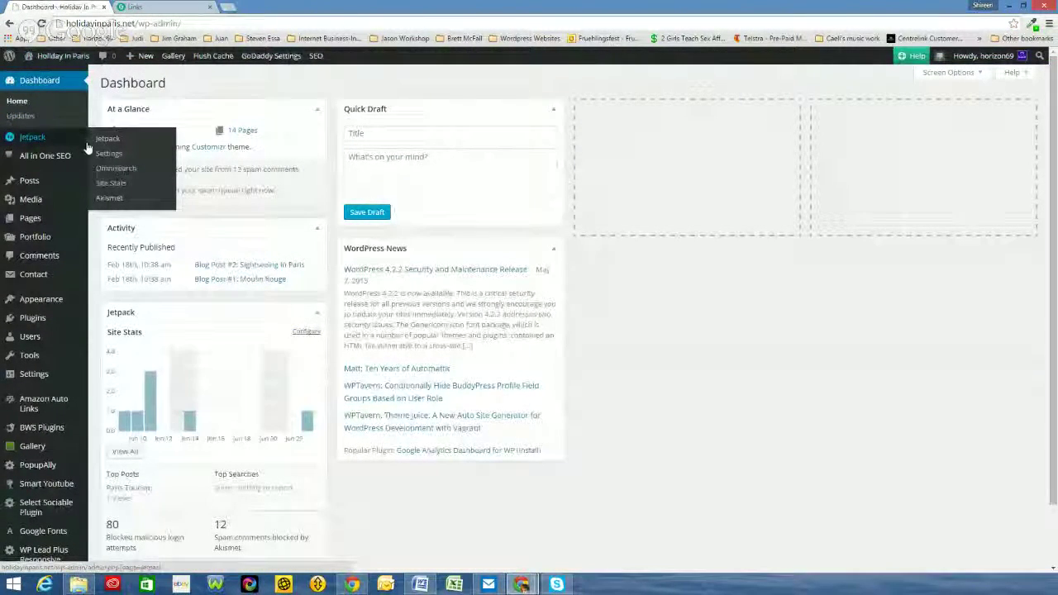
click(37, 218)
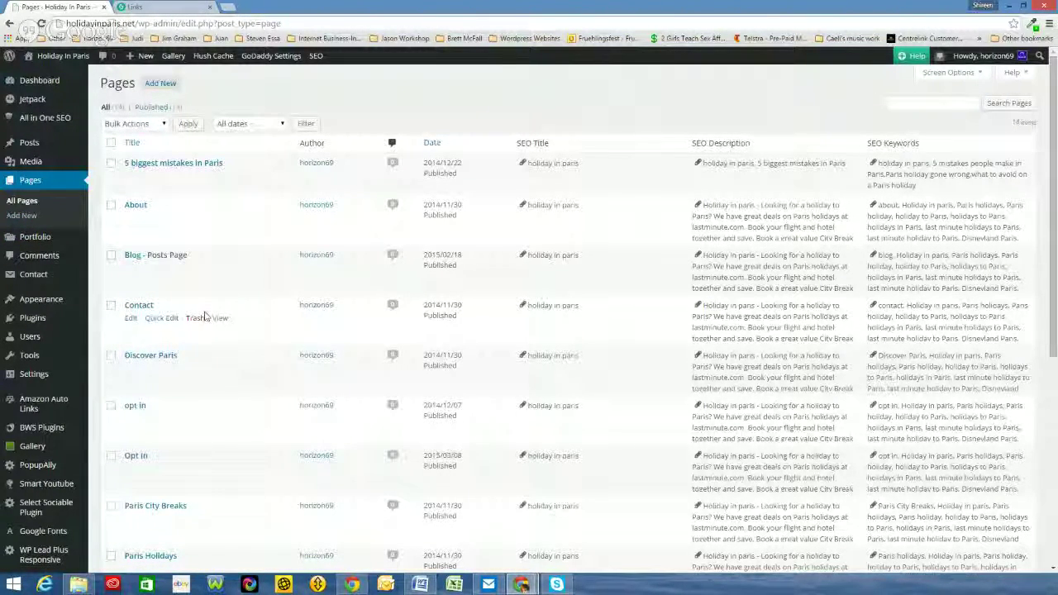
scroll(203, 315, down, 1)
scroll(205, 314, down, 3)
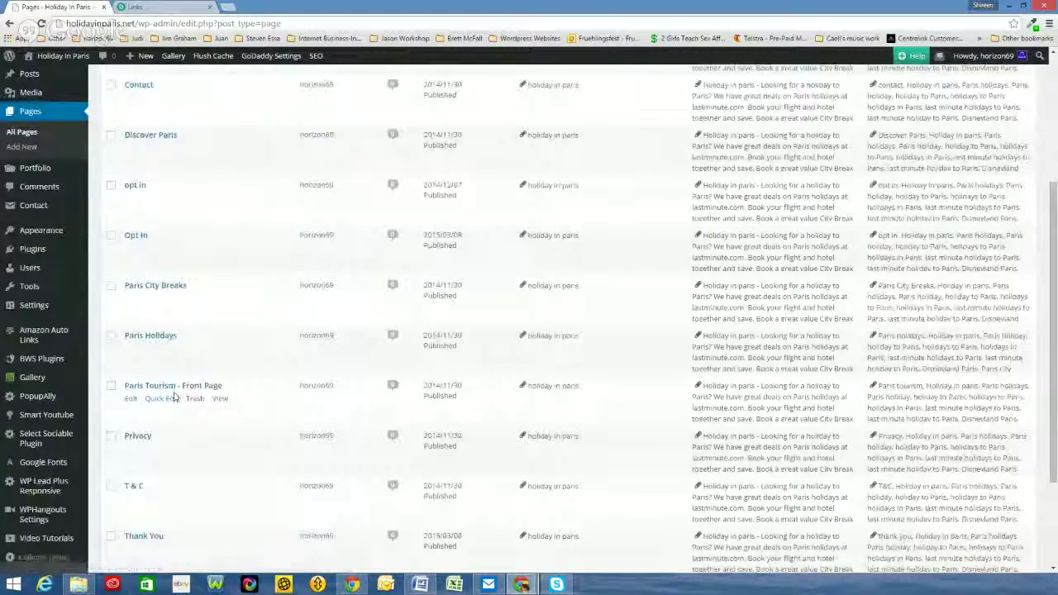
click(161, 386)
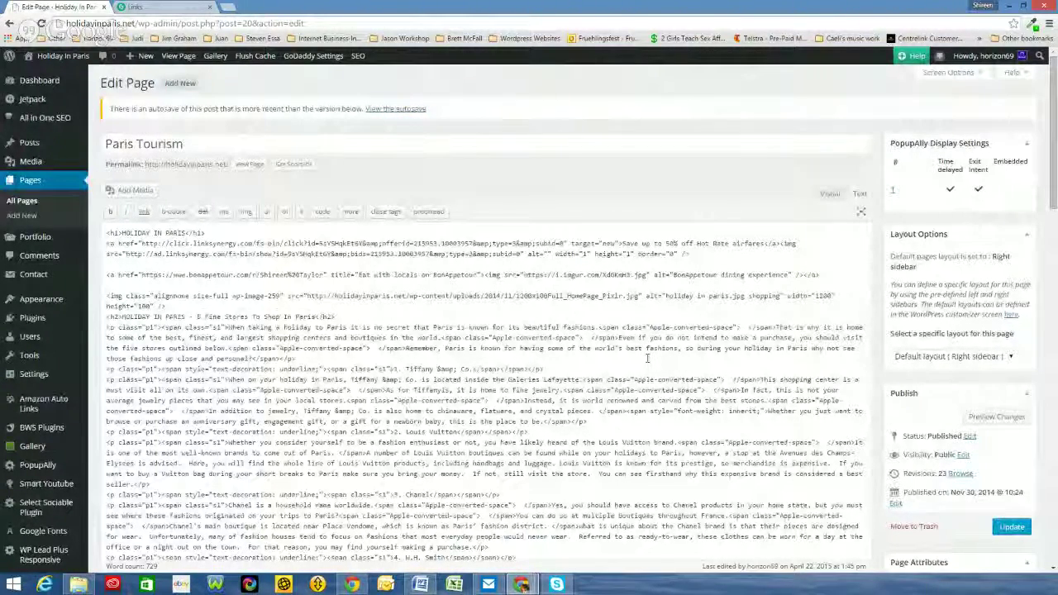
click(826, 195)
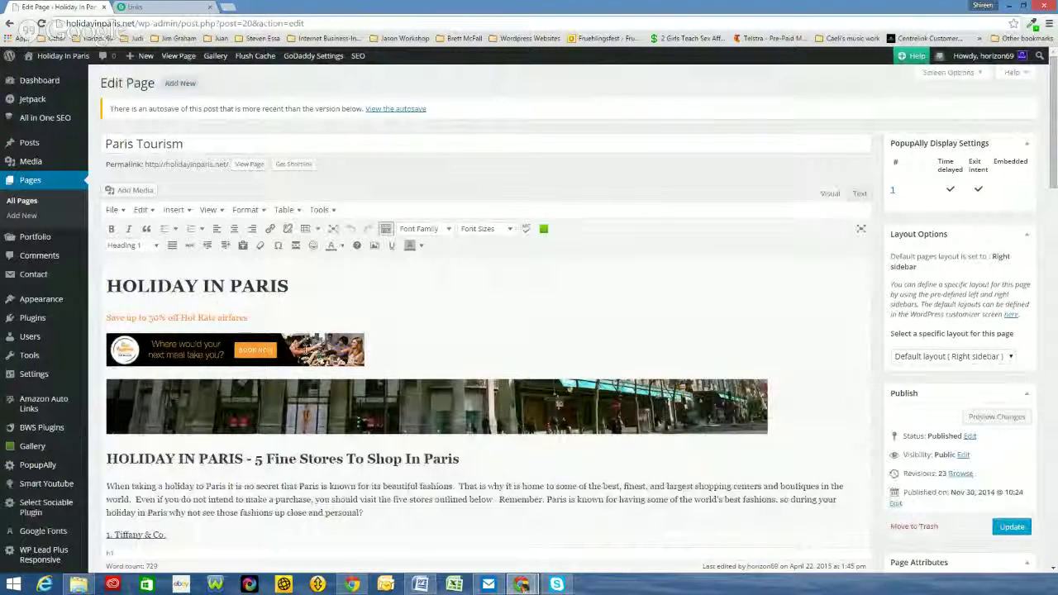
Step: Examine the Paris Tourism page's content from the banners to the Travel Guard ad, and show its HTML source
scroll(337, 336, down, 3)
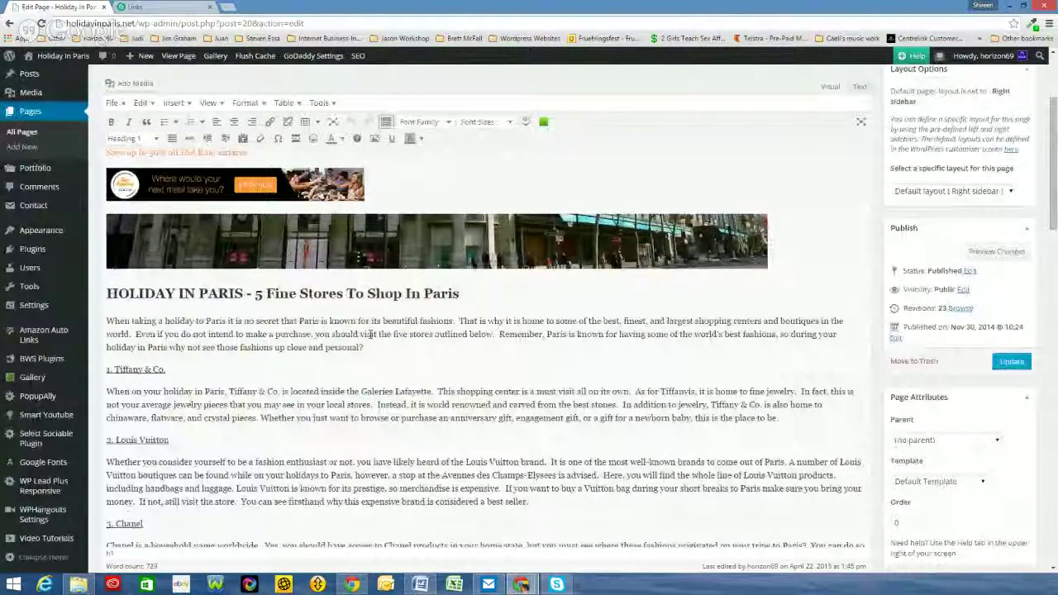
scroll(305, 282, down, 1)
scroll(306, 282, down, 1)
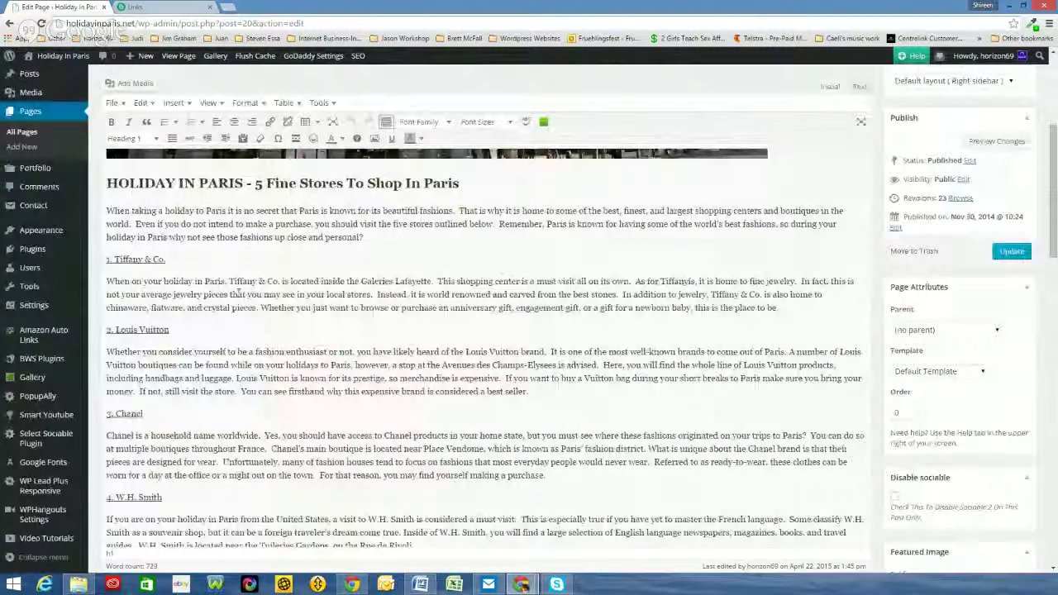
scroll(234, 369, down, 4)
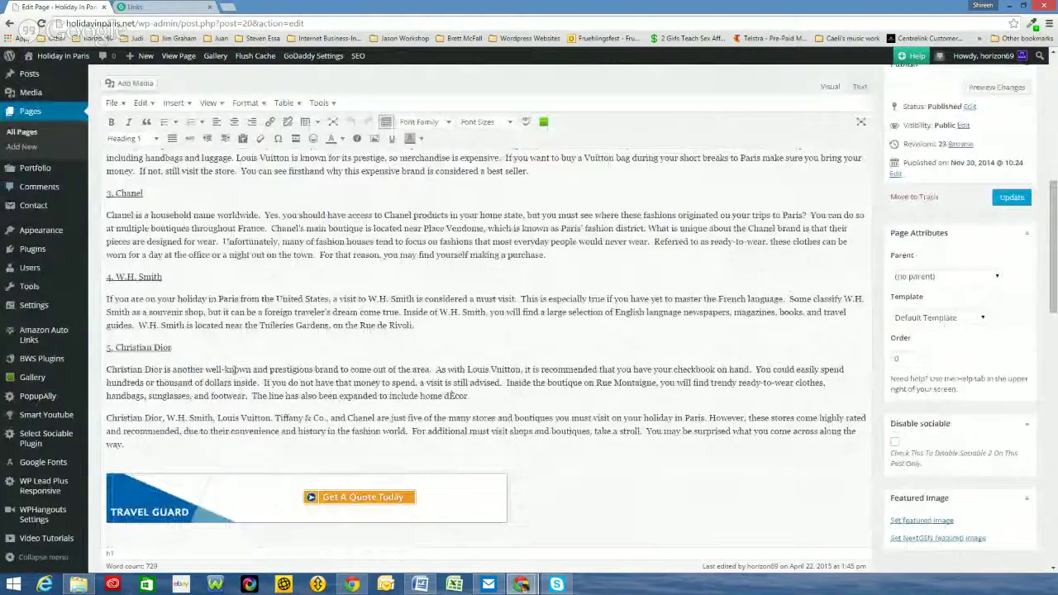
scroll(234, 369, up, 3)
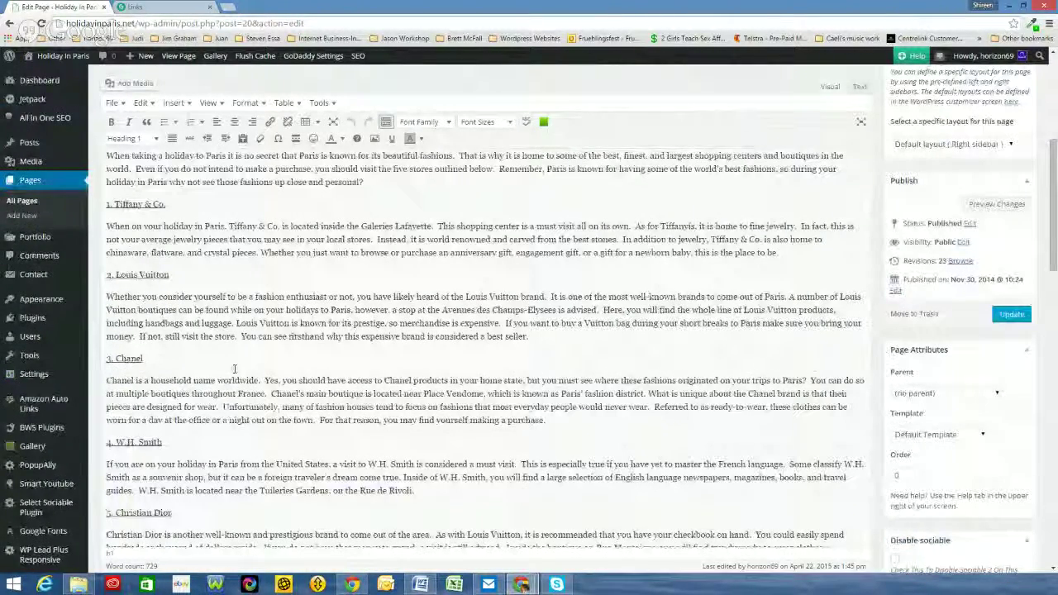
scroll(234, 369, up, 3)
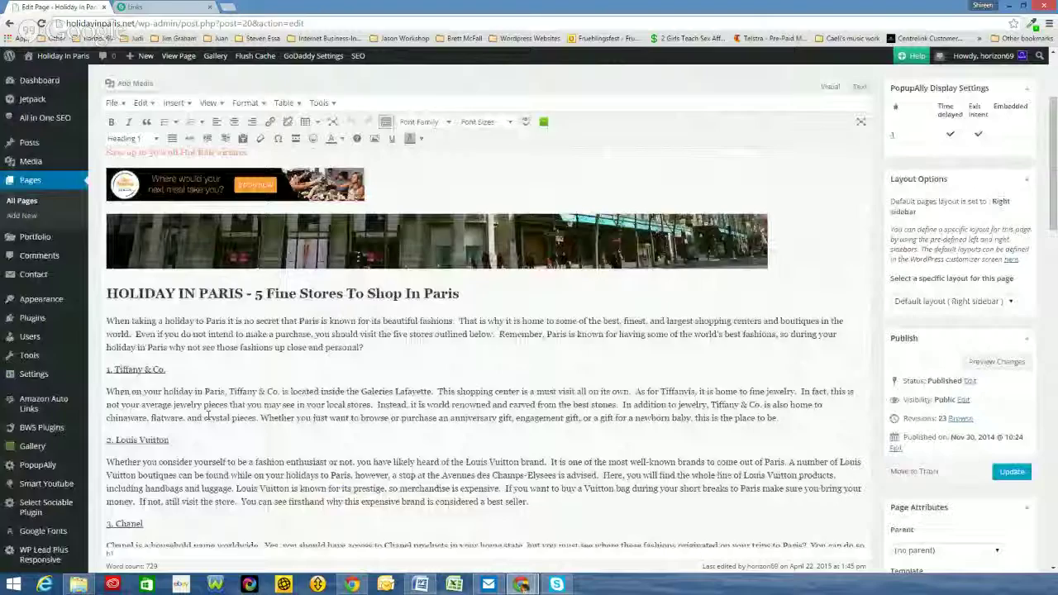
scroll(208, 417, up, 3)
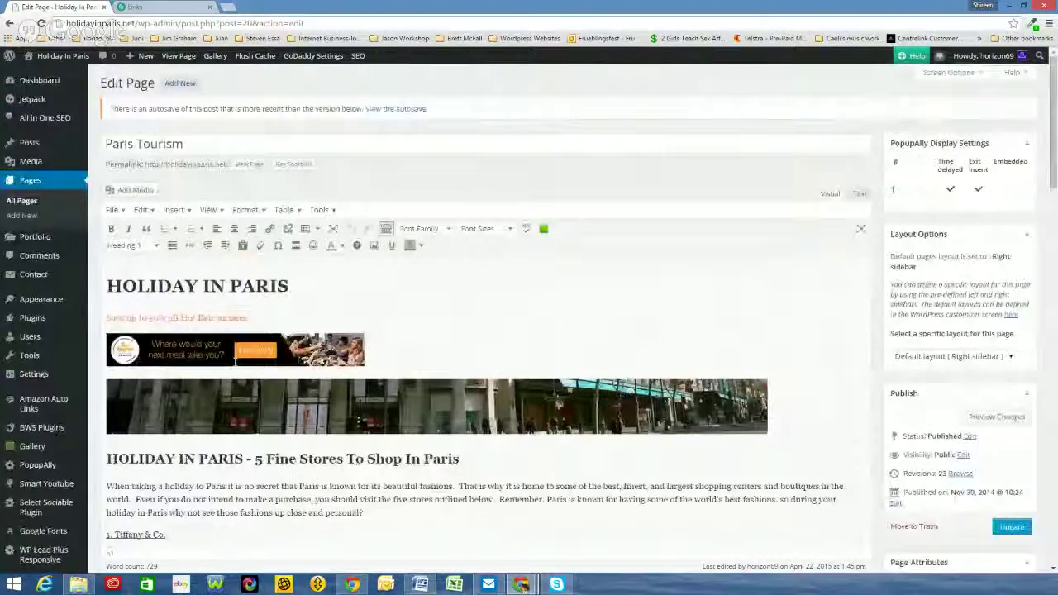
click(861, 194)
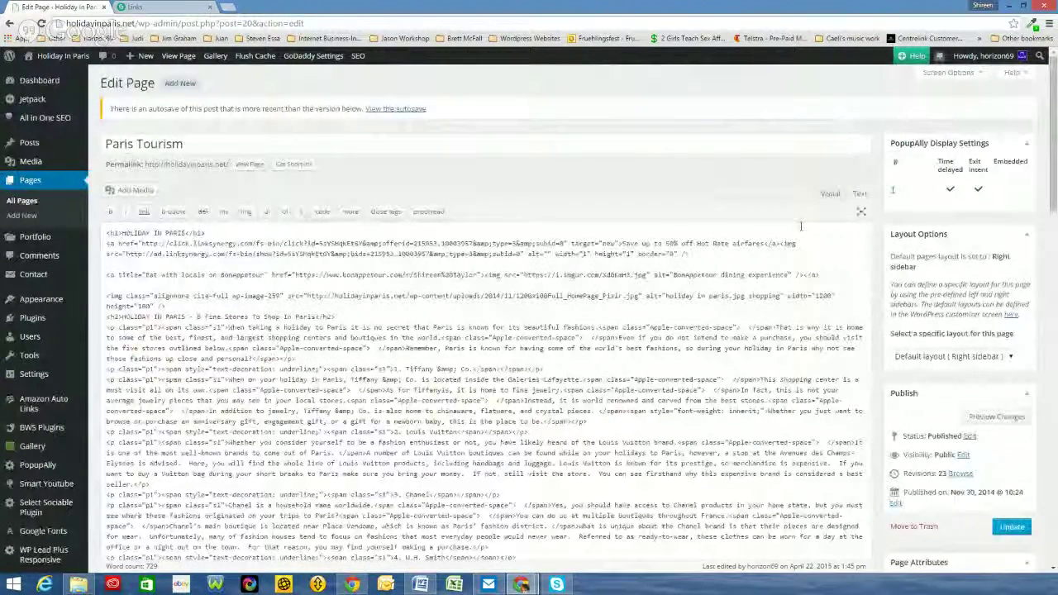
Step: Visit the live site, review the Paris Holidays page with its festivals article, and open that page for editing
mouse_move(83, 60)
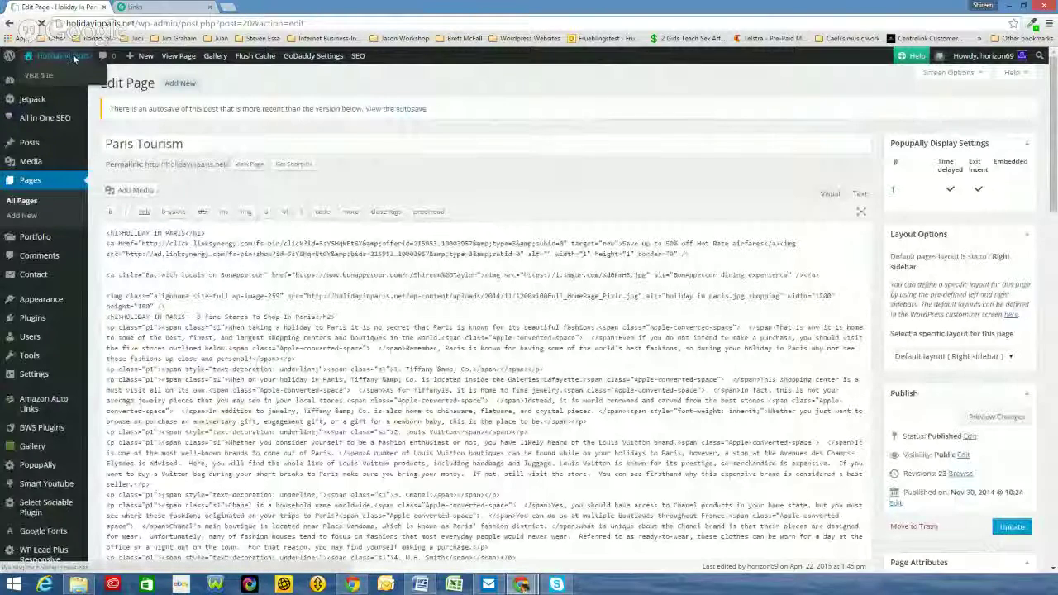
click(73, 54)
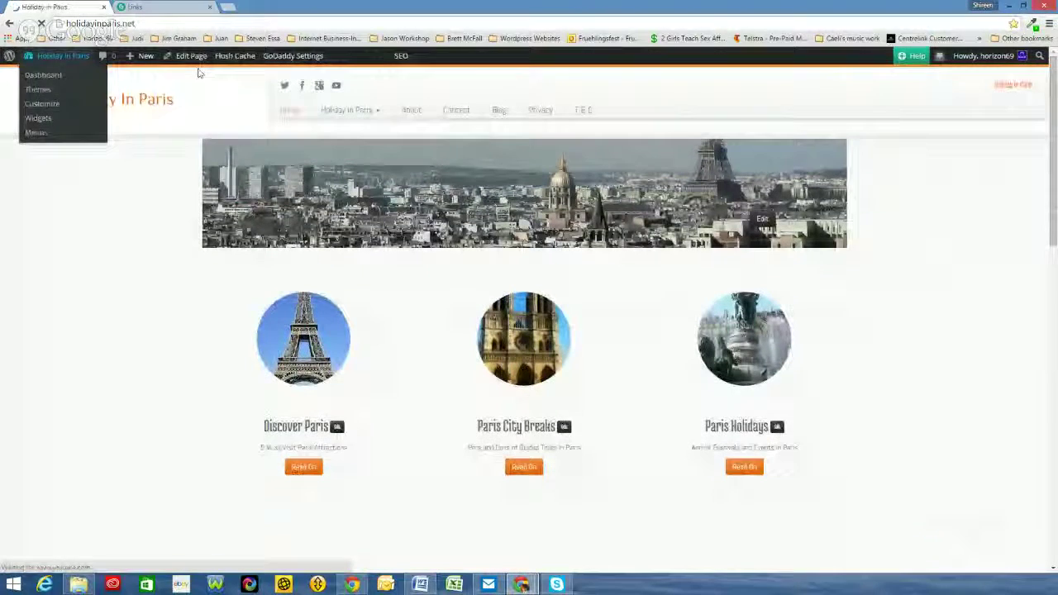
click(744, 468)
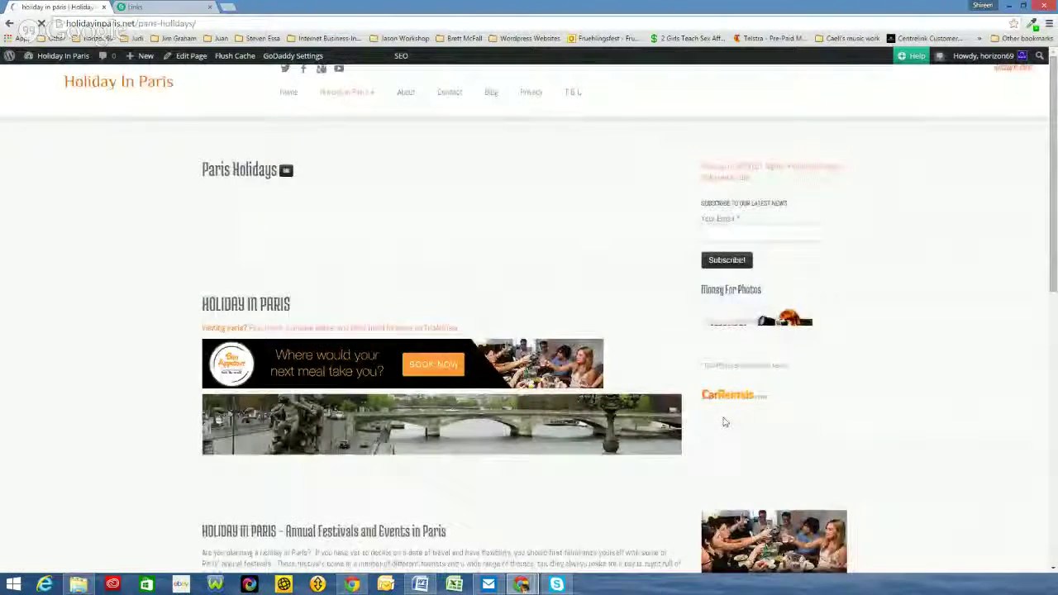
scroll(671, 413, down, 3)
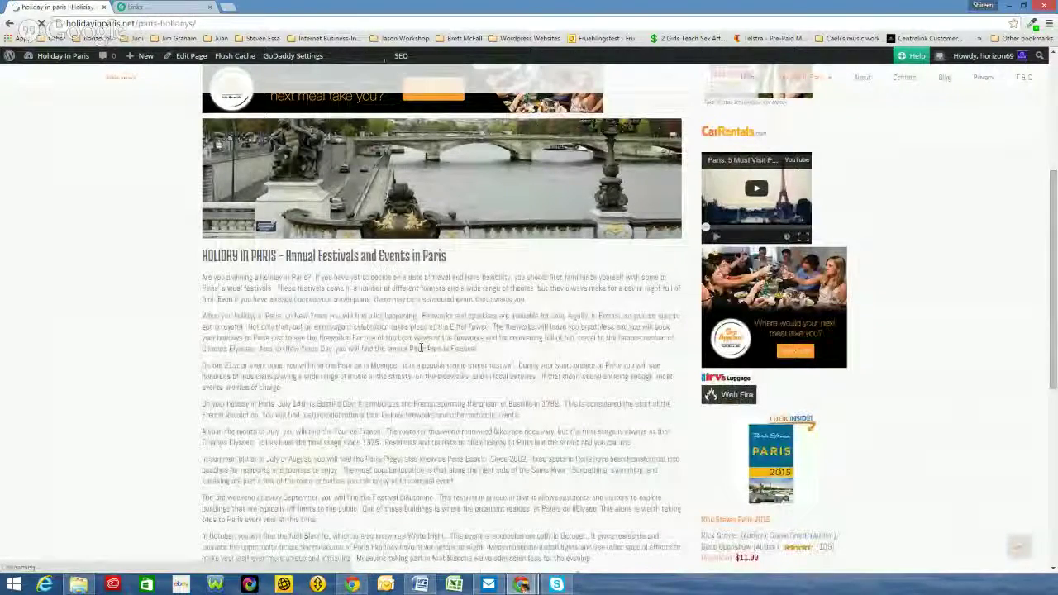
scroll(420, 348, down, 3)
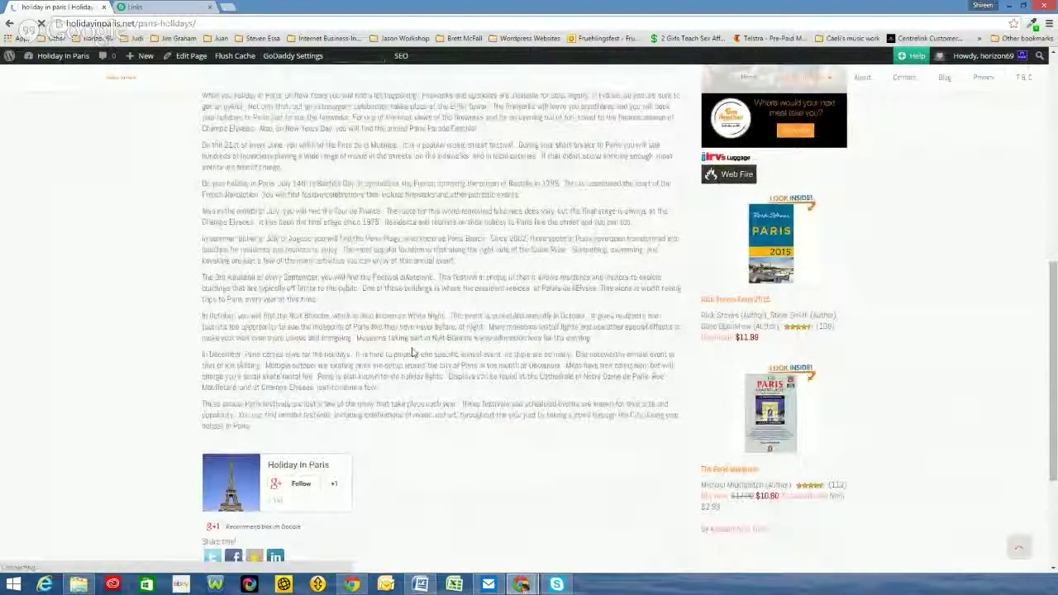
scroll(413, 353, up, 3)
scroll(417, 336, up, 1)
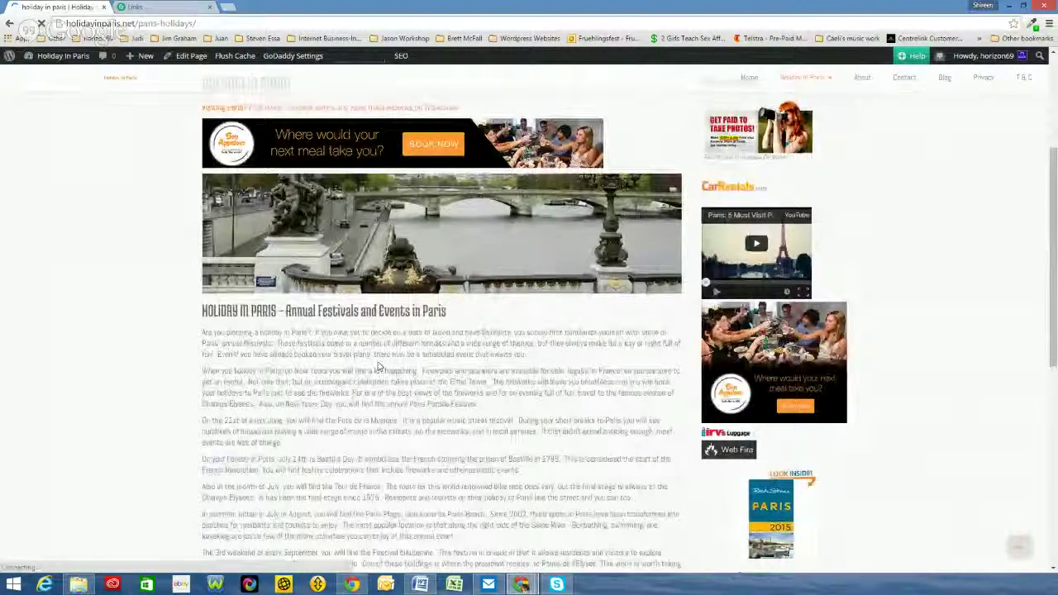
scroll(339, 403, up, 3)
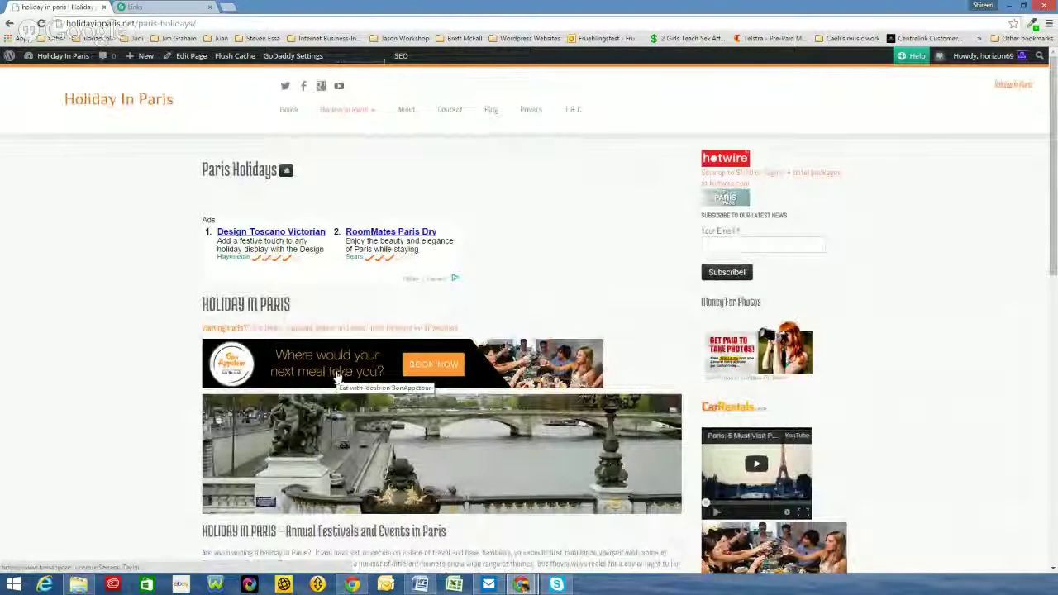
mouse_move(372, 116)
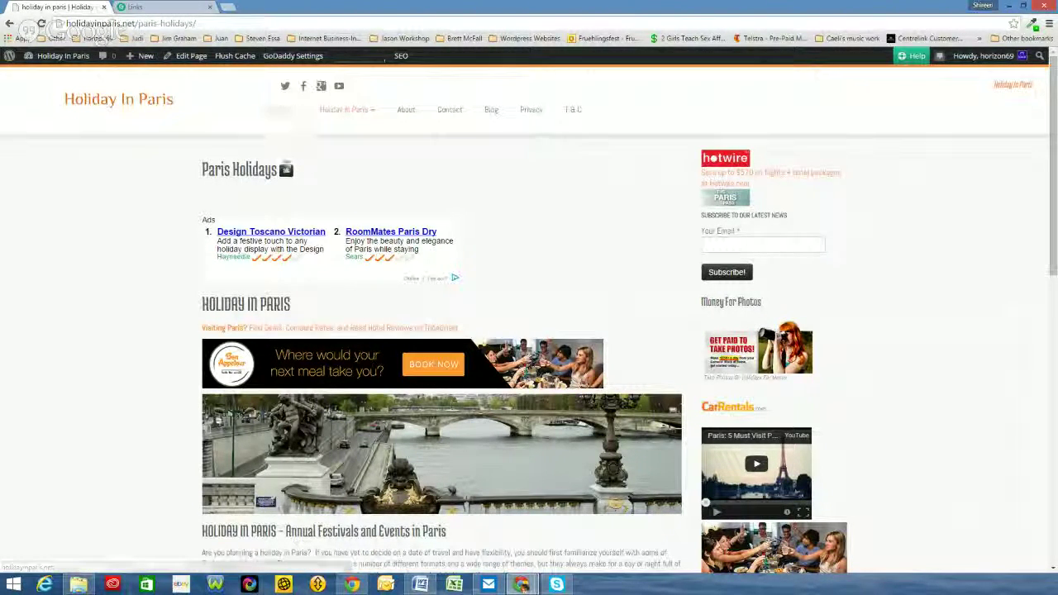
click(286, 171)
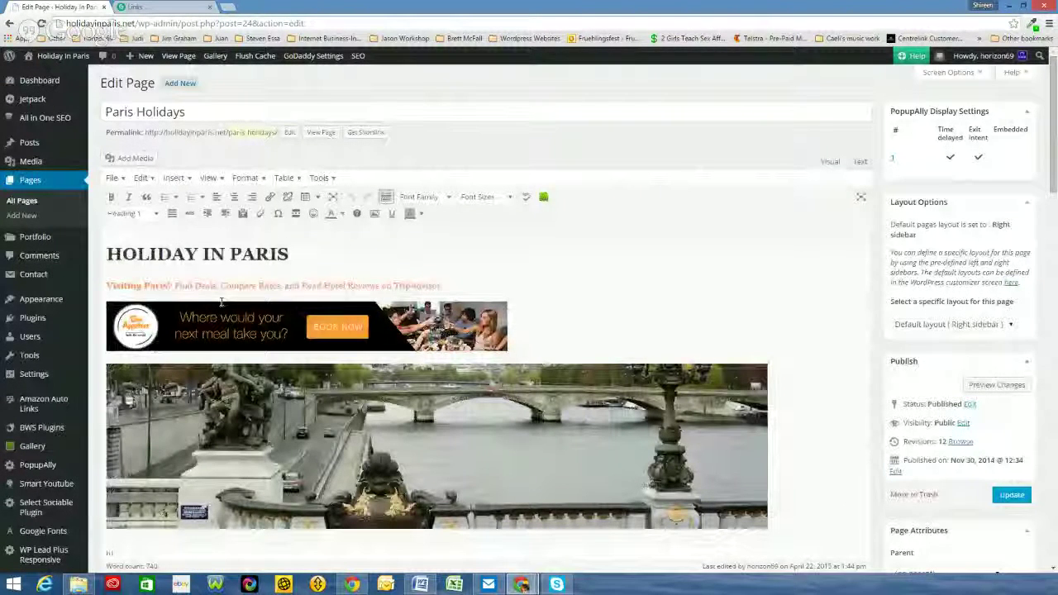
Step: Compare the Paris Holidays page's visual content with its HTML source around the paragraph starting "When you holiday in Paris"
scroll(221, 303, down, 4)
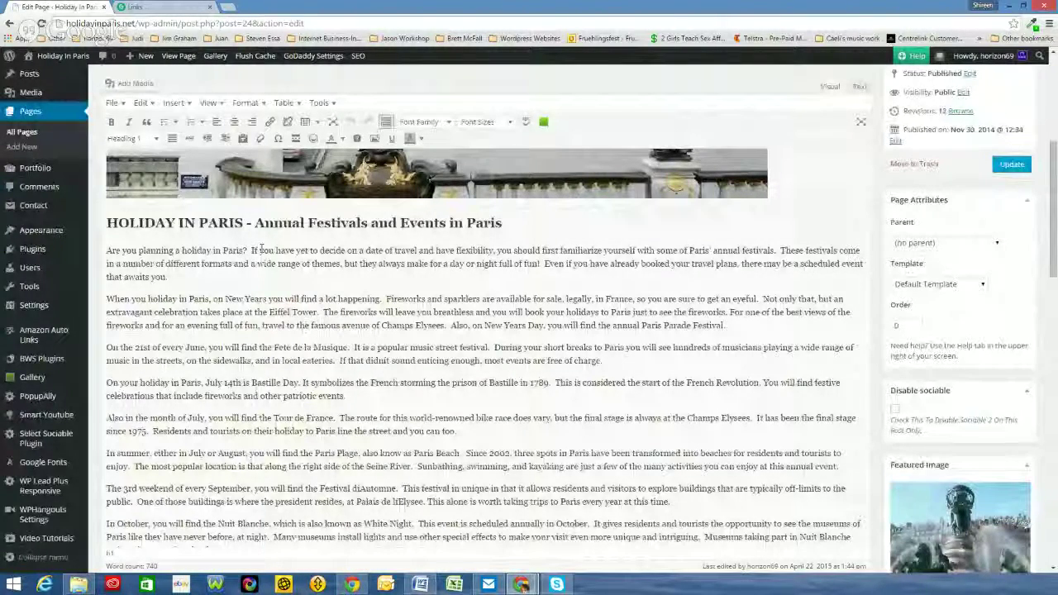
click(108, 295)
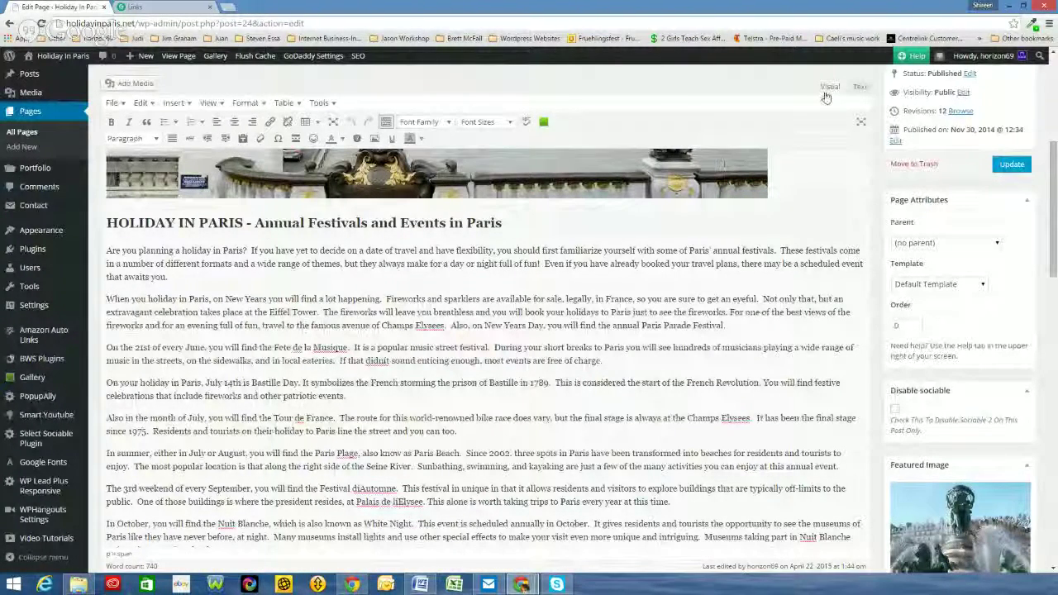
click(859, 88)
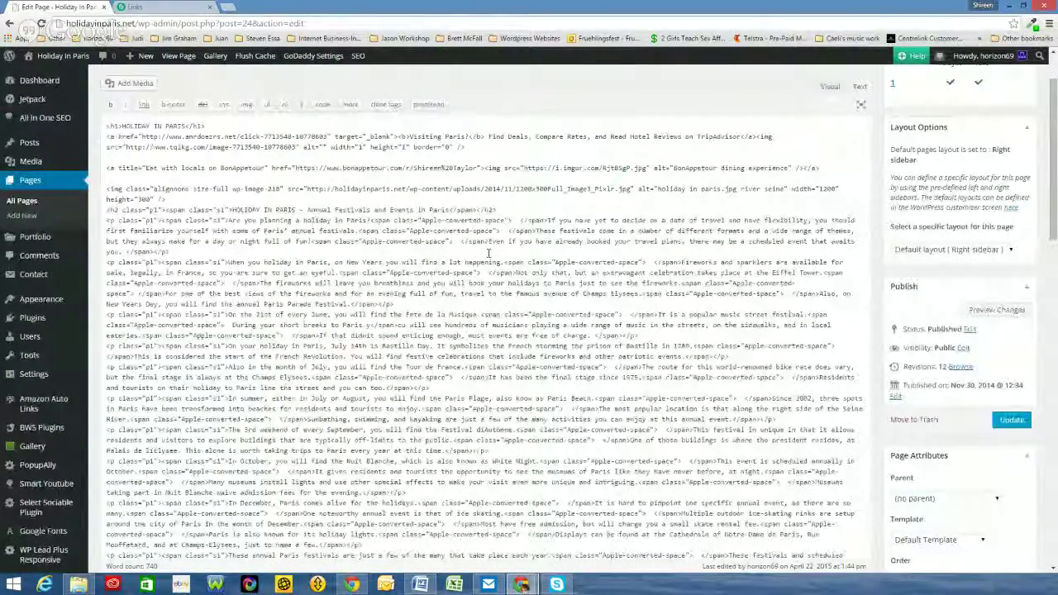
scroll(488, 252, up, 1)
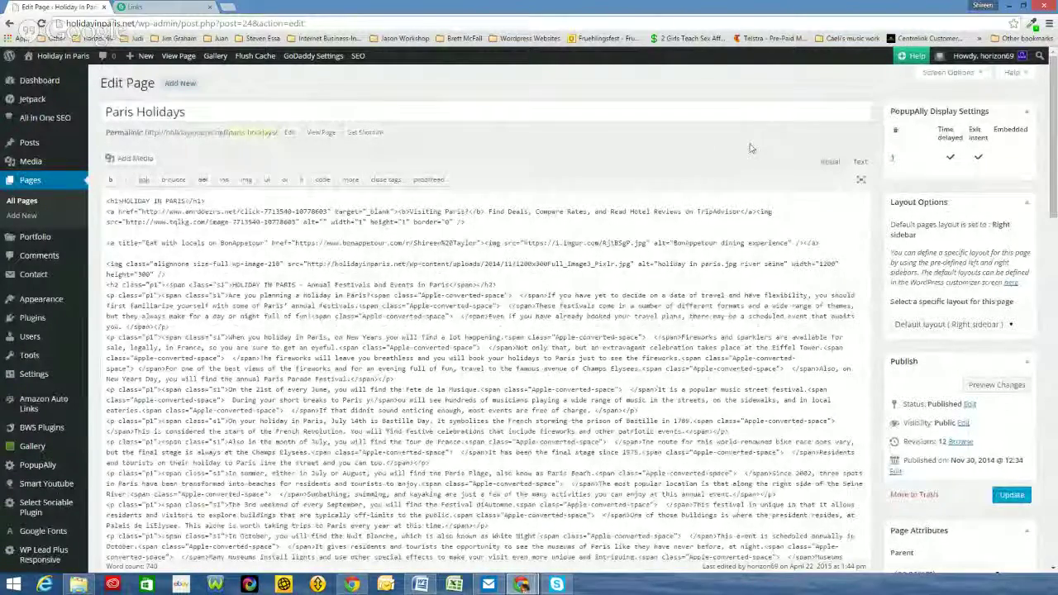
click(830, 162)
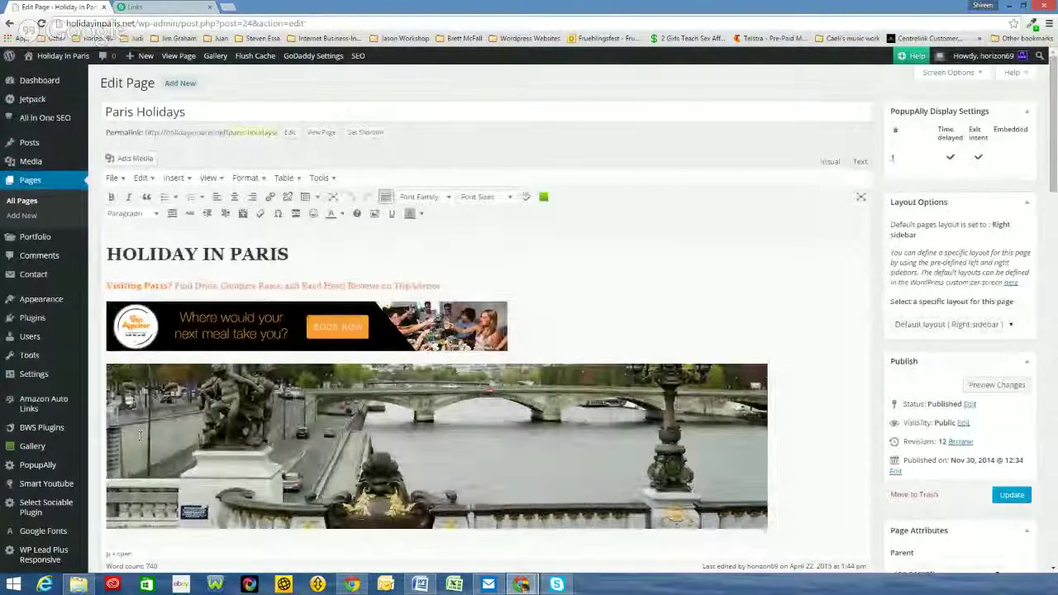
scroll(141, 436, down, 3)
scroll(107, 362, down, 1)
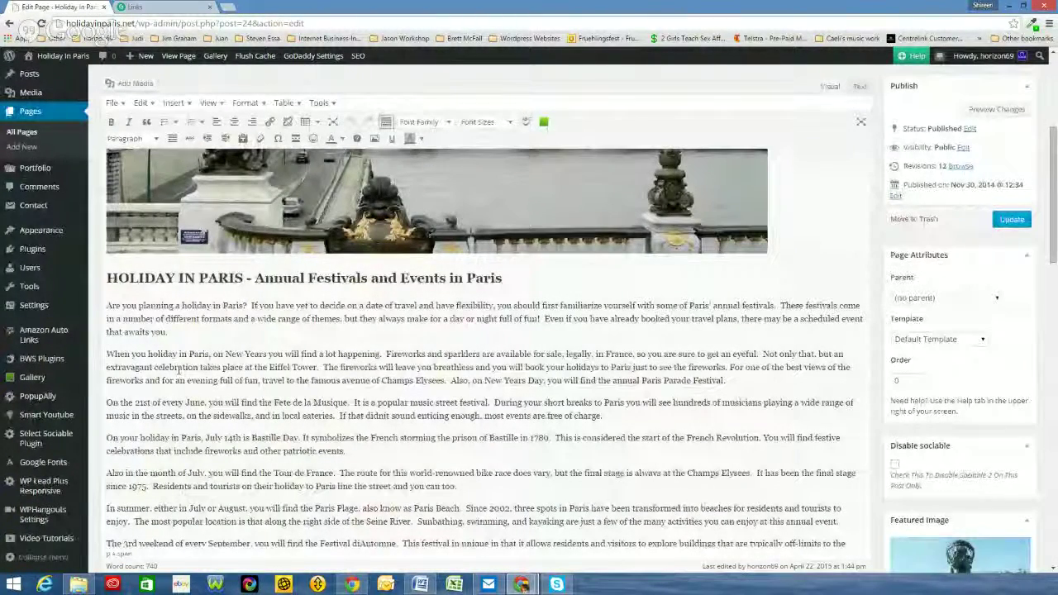
click(858, 86)
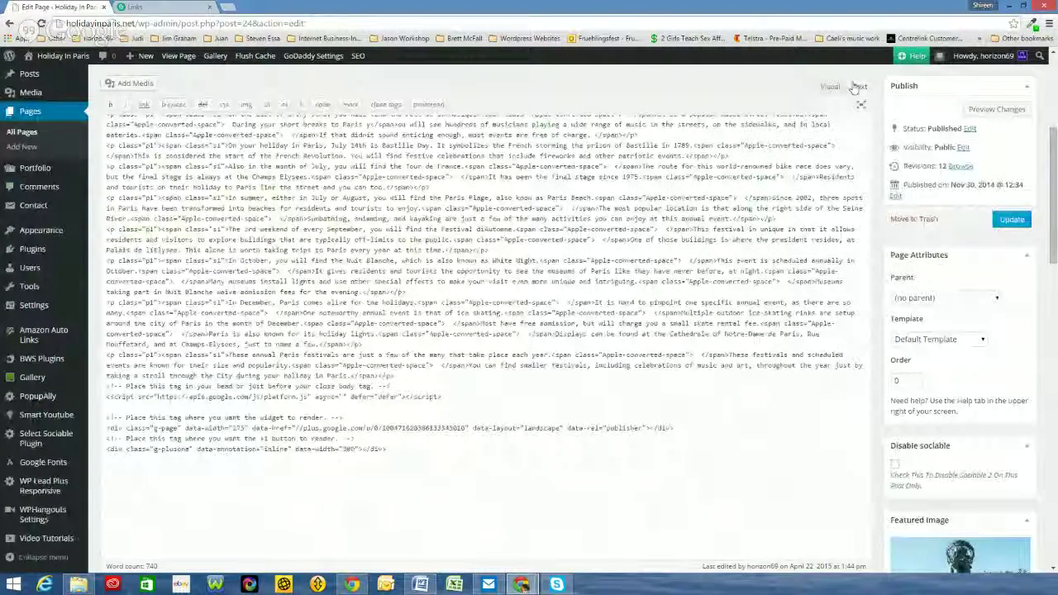
Step: Insert the marker "xxx" before "When you holiday in Paris" in the visual editor and locate it in the HTML source
click(830, 86)
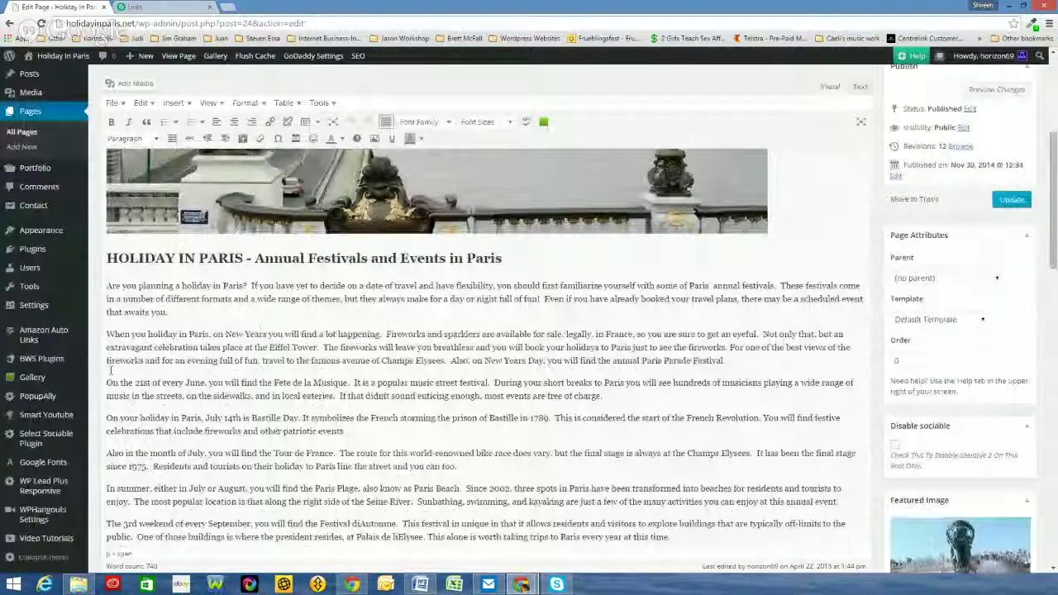
text(xxx)
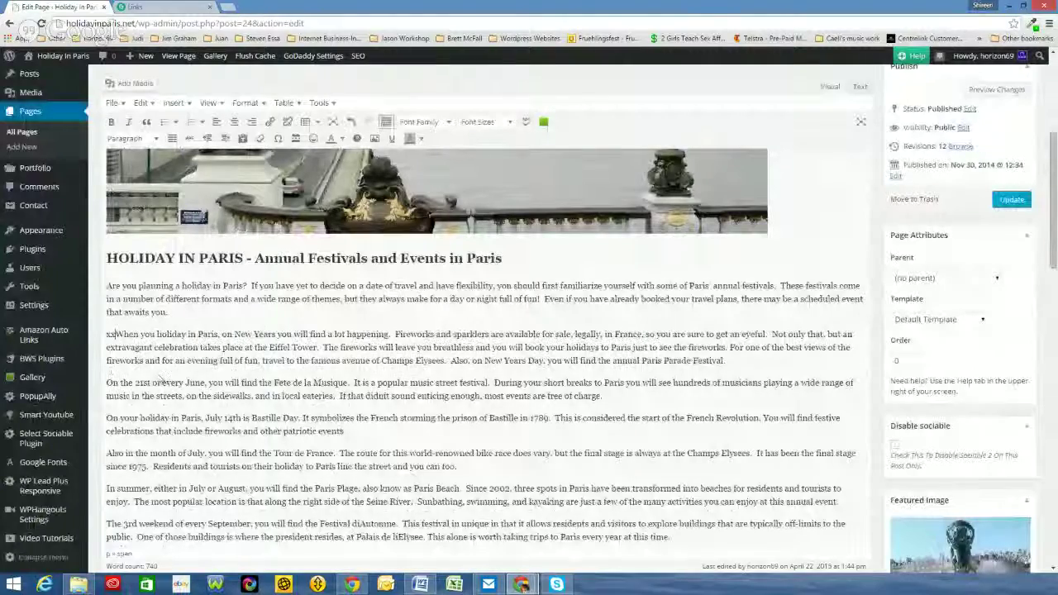
click(858, 87)
scroll(180, 283, up, 3)
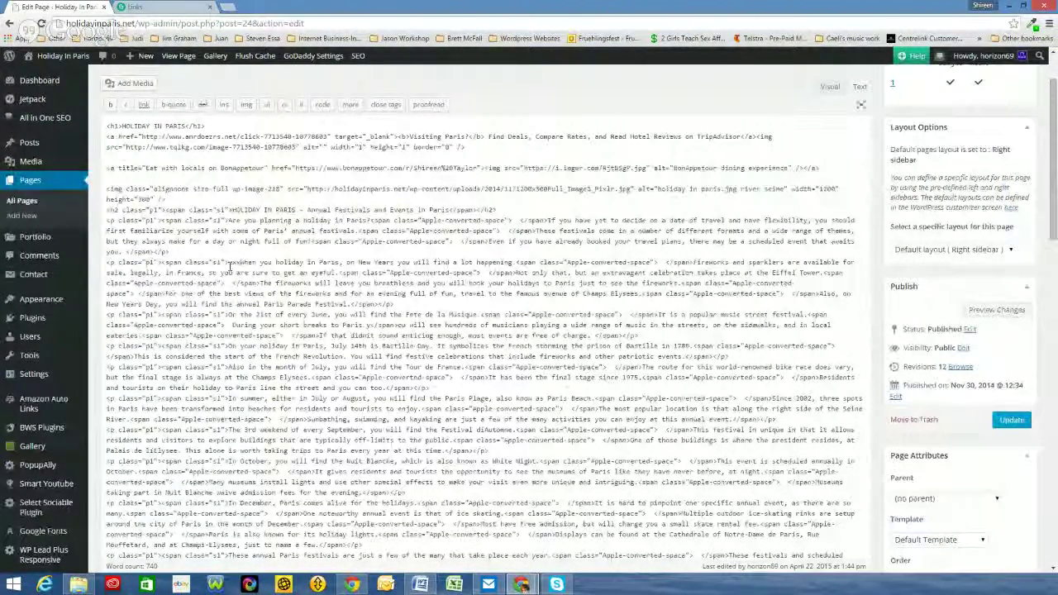
drag(228, 262, 243, 263)
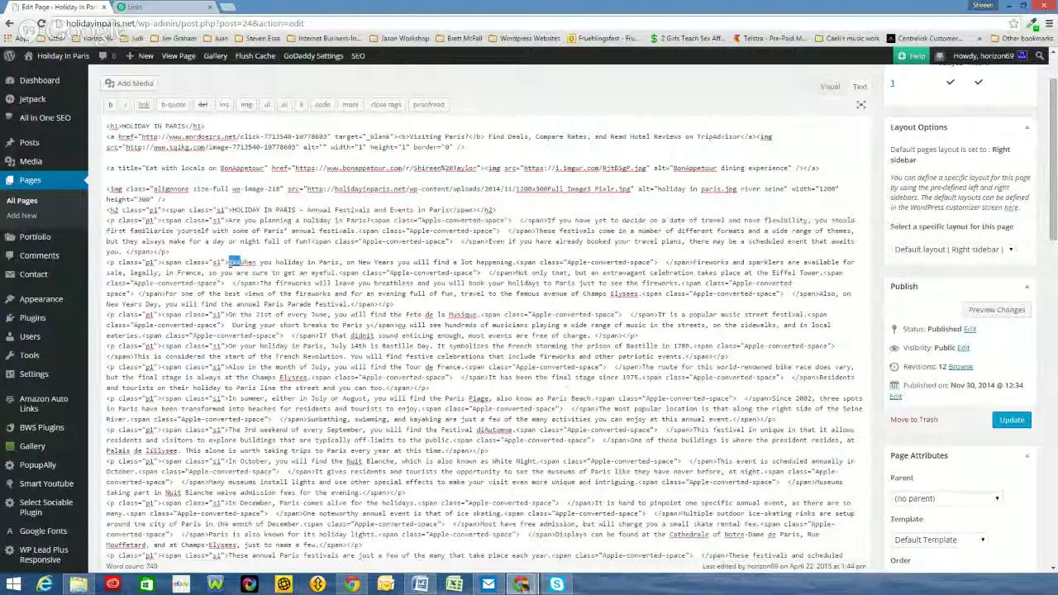
click(240, 262)
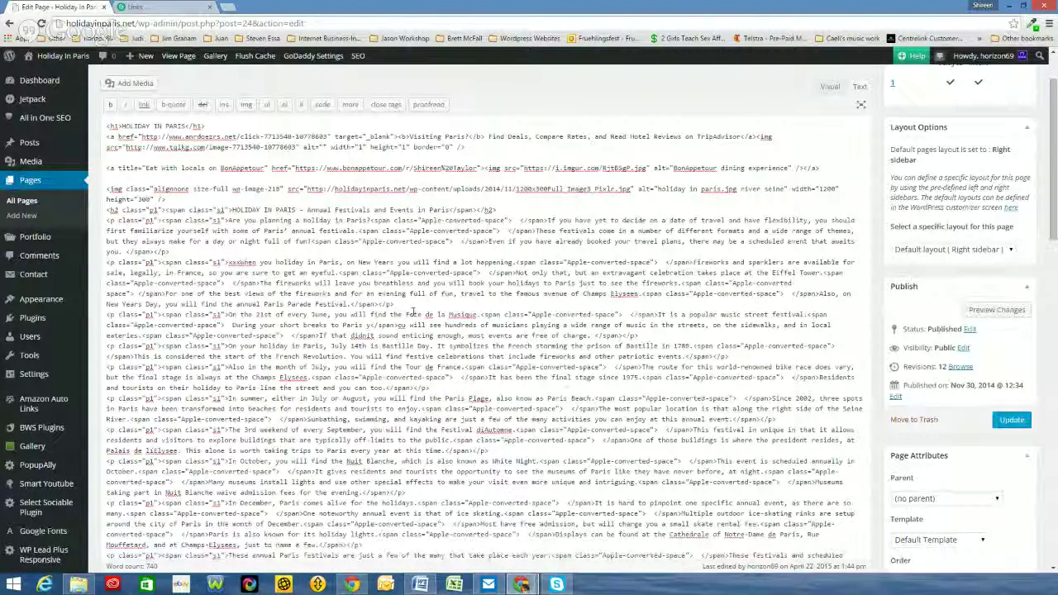
key(BackSpace)
key(BackSpace)
key(BackSpace)
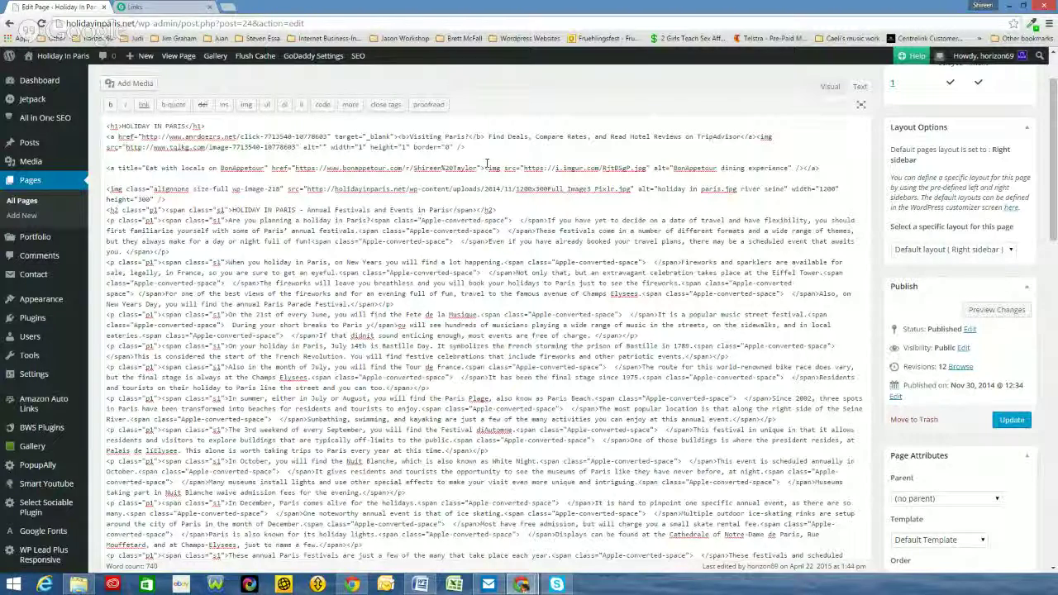
click(228, 262)
text(<a href="http://holidaytolondon.net/holiday-in-london/">Holiday To London</a>)
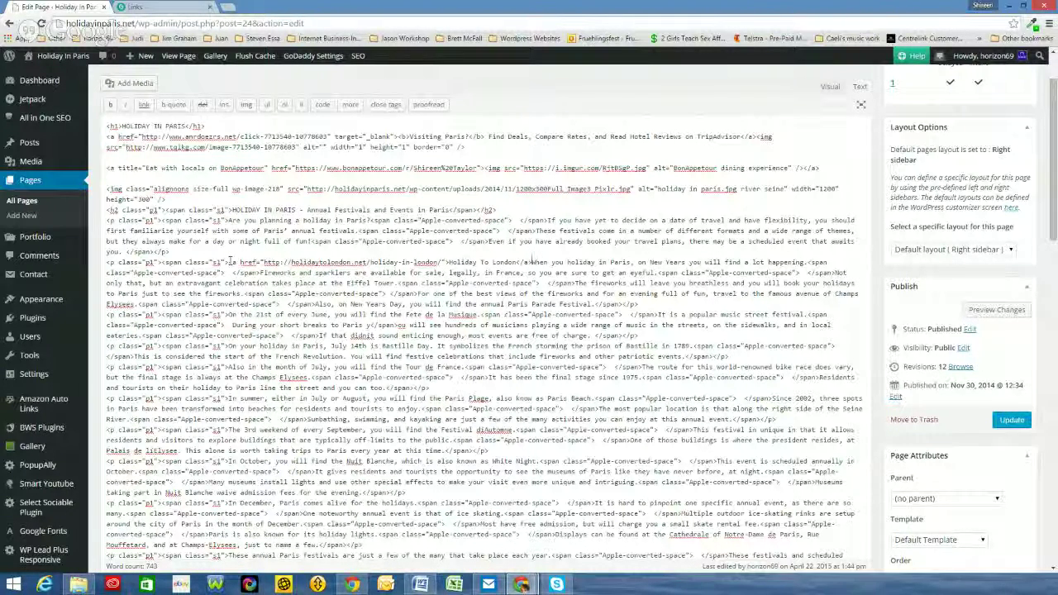
Step: Put the Holiday To London link on its own line in the HTML source and begin a new link tag above it with <a href=
drag(229, 262, 533, 262)
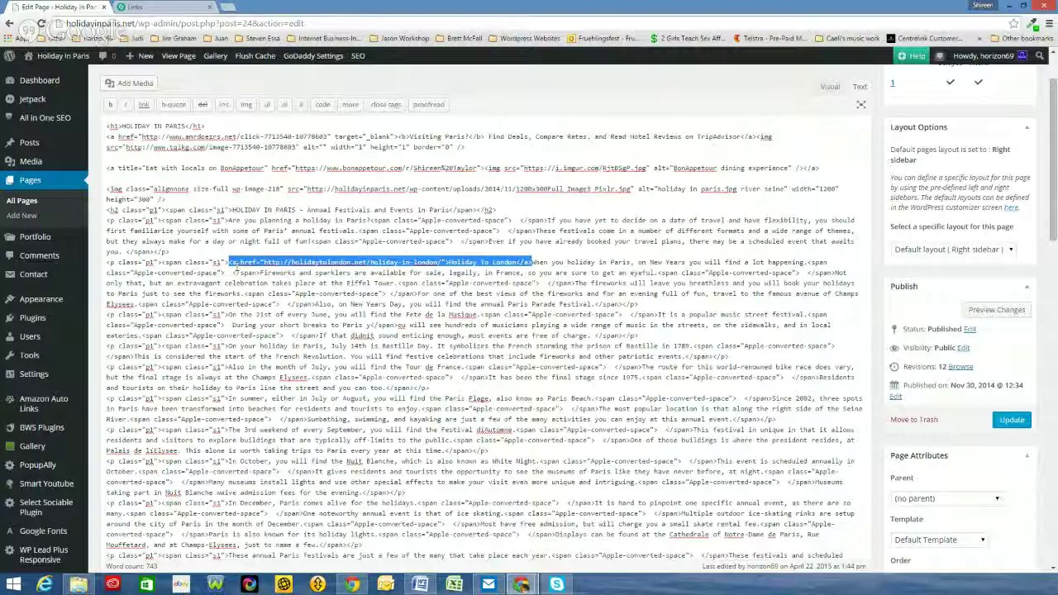
click(238, 273)
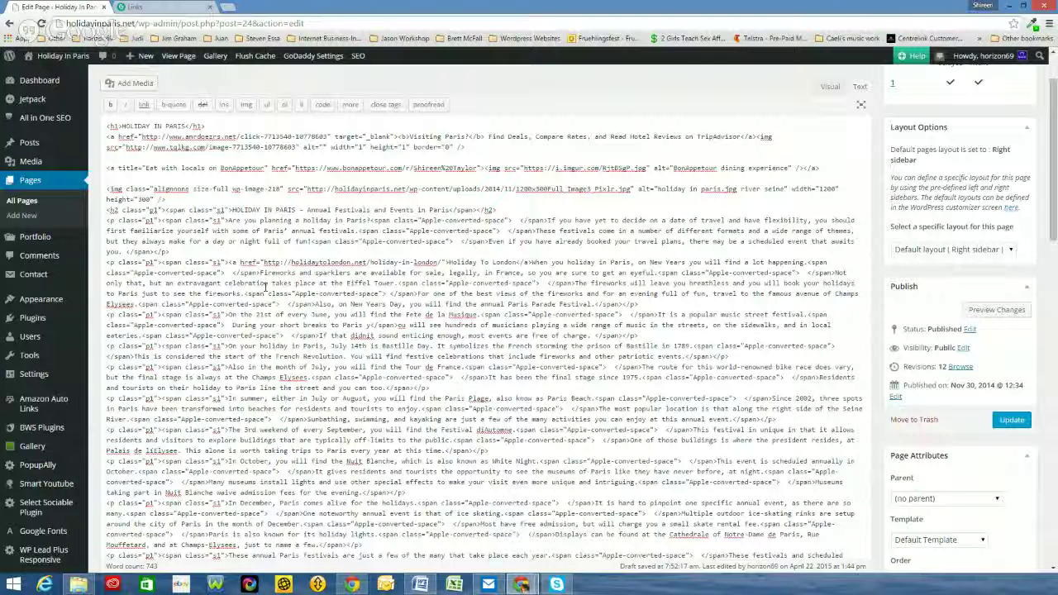
key(Return)
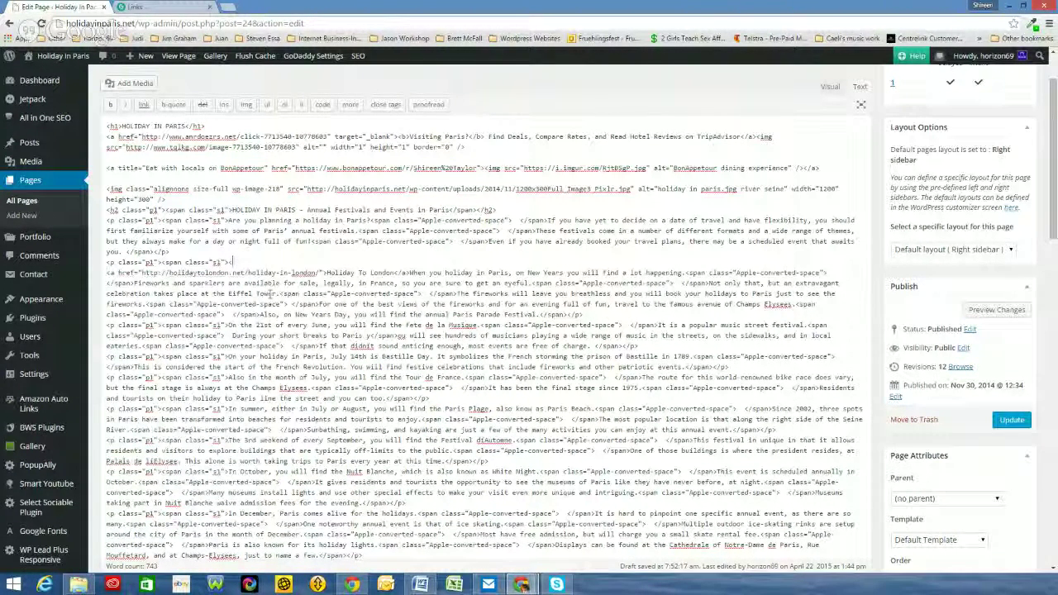
text(<a href=)
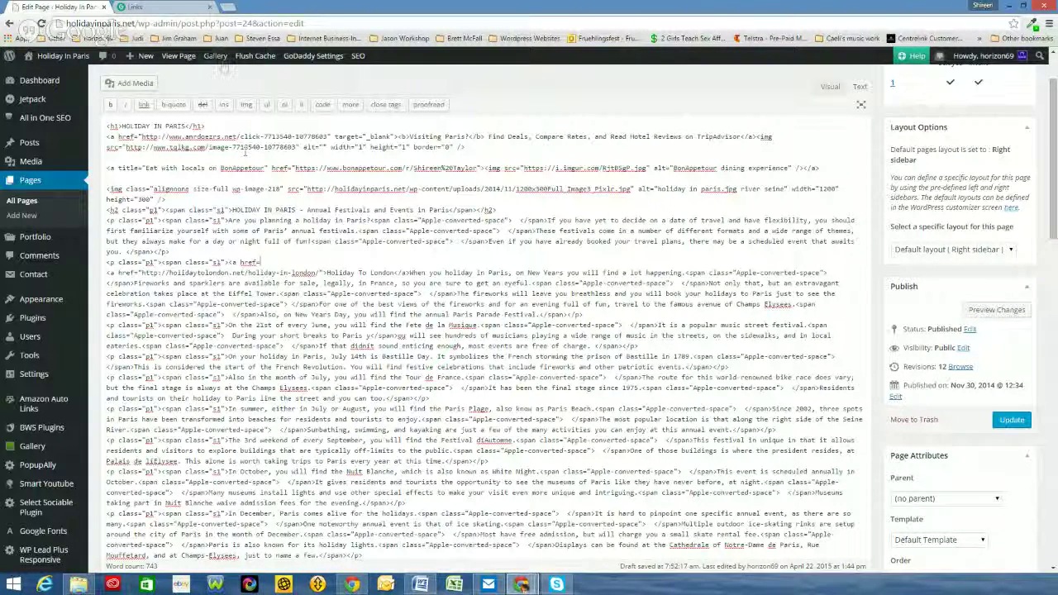
Step: Copy the click URL of the Louvre Museum ticket link from CJ Affiliate and paste it after <a href= in the page's HTML source
click(177, 9)
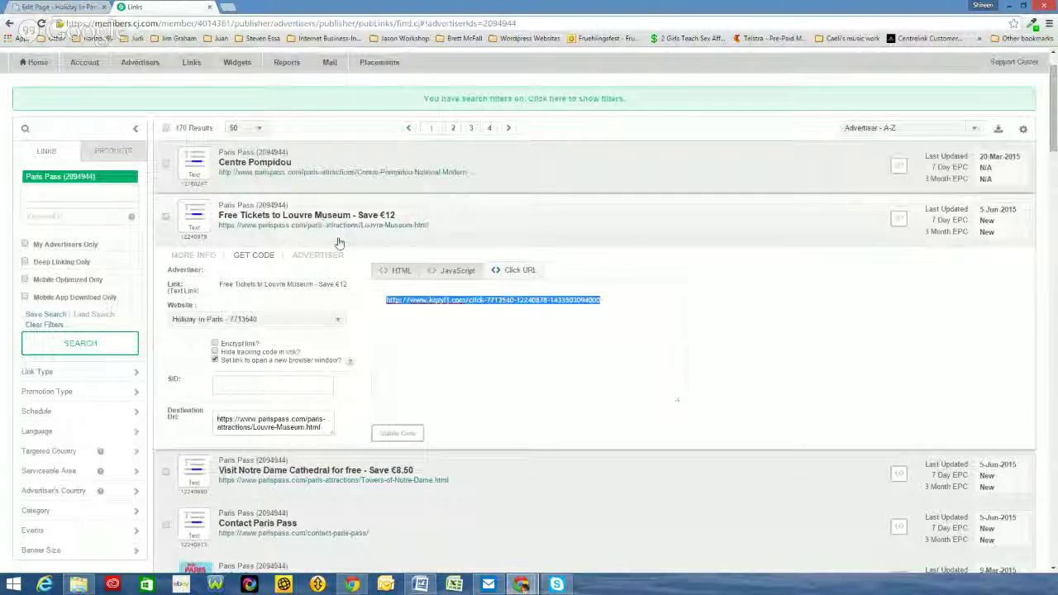
right_click(419, 301)
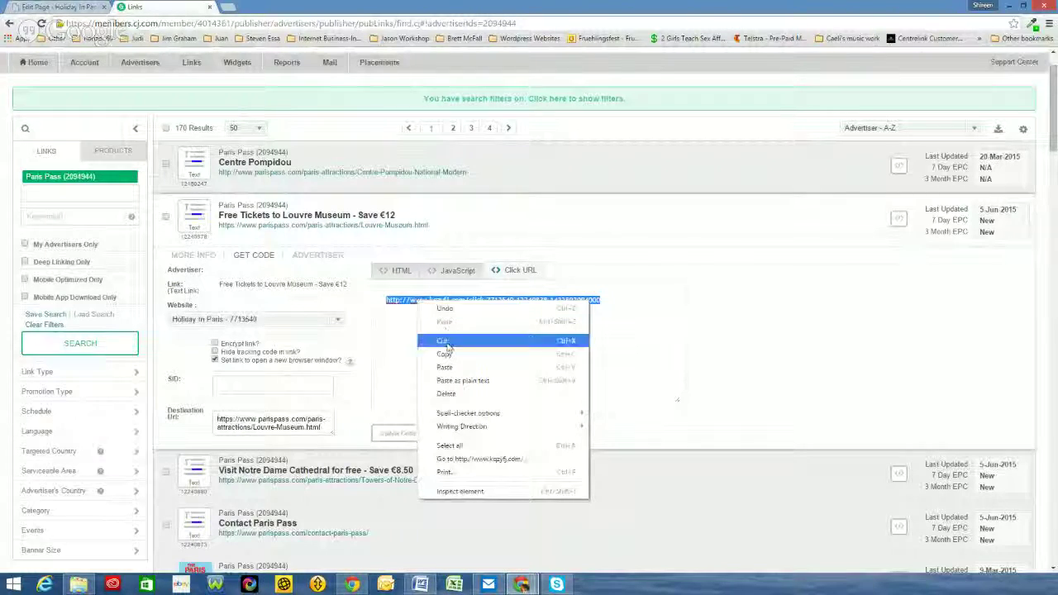
click(445, 354)
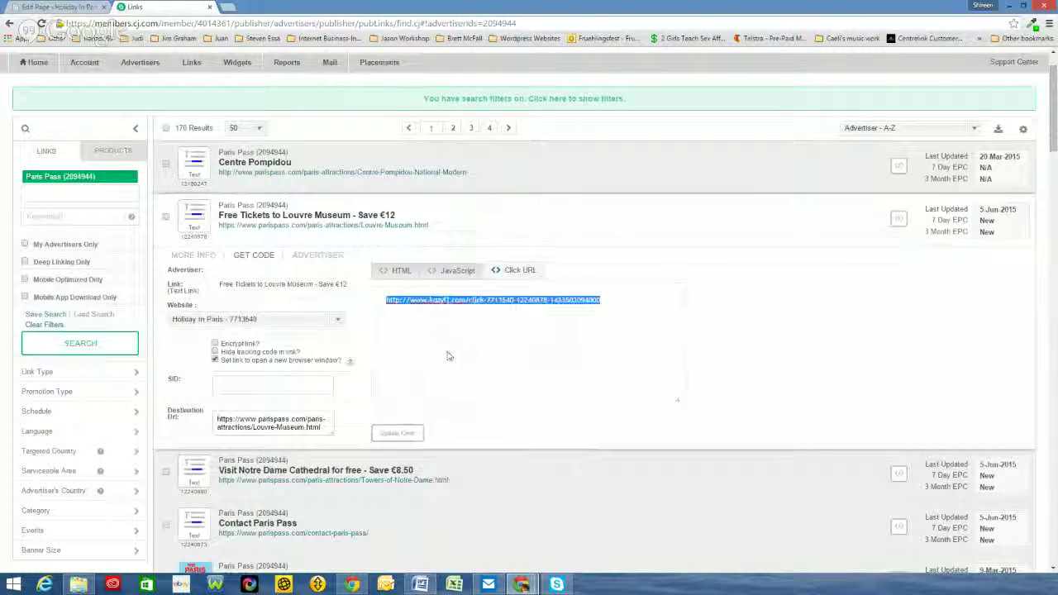
click(68, 8)
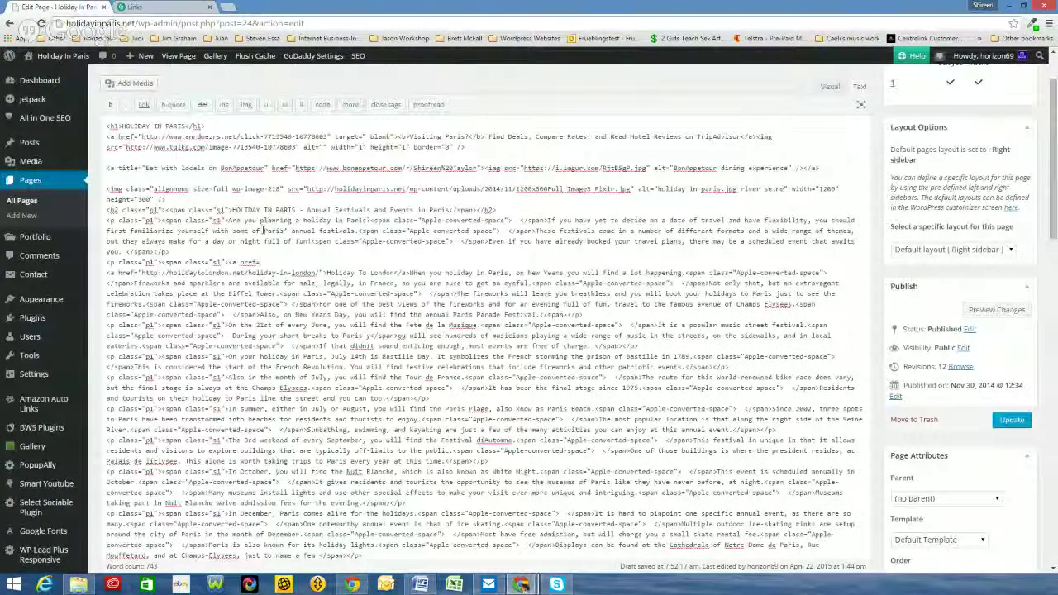
click(281, 262)
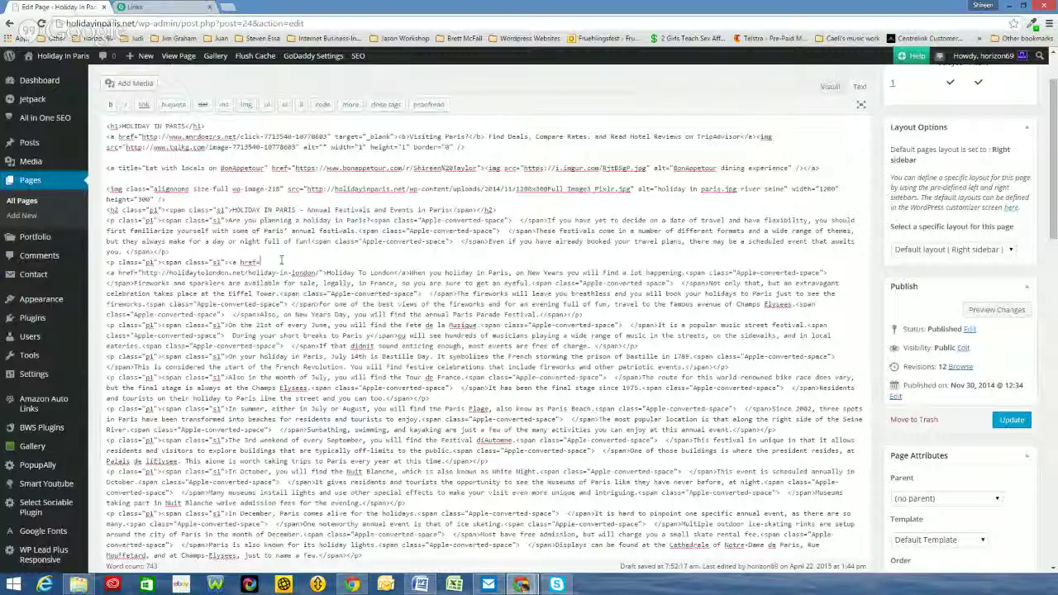
right_click(281, 261)
click(291, 335)
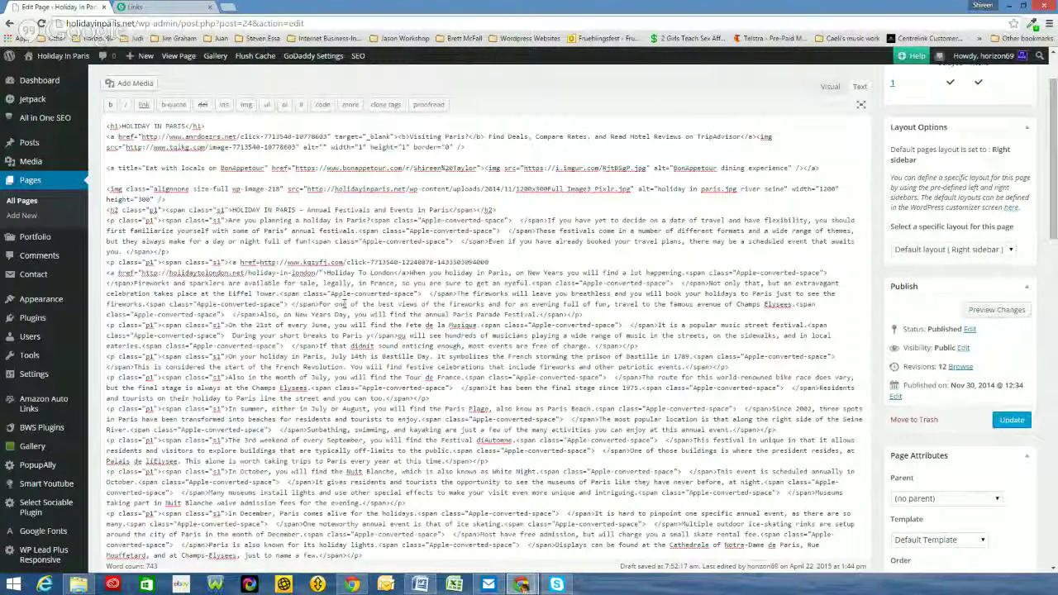
Step: Enclose the pasted click URL in double quotes, end the opening link tag with >, and check its parts
click(259, 262)
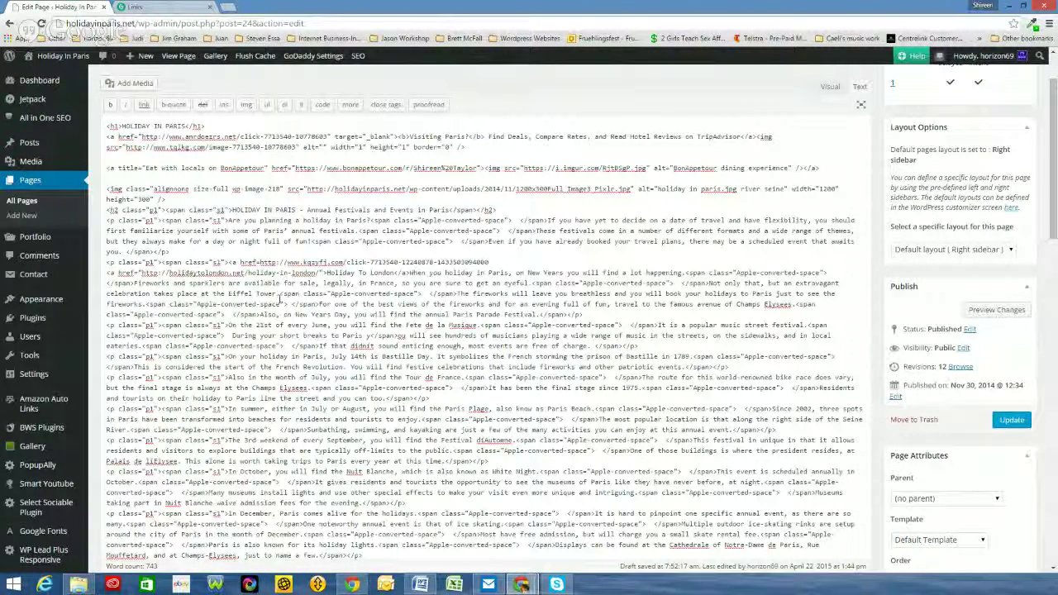
text(")
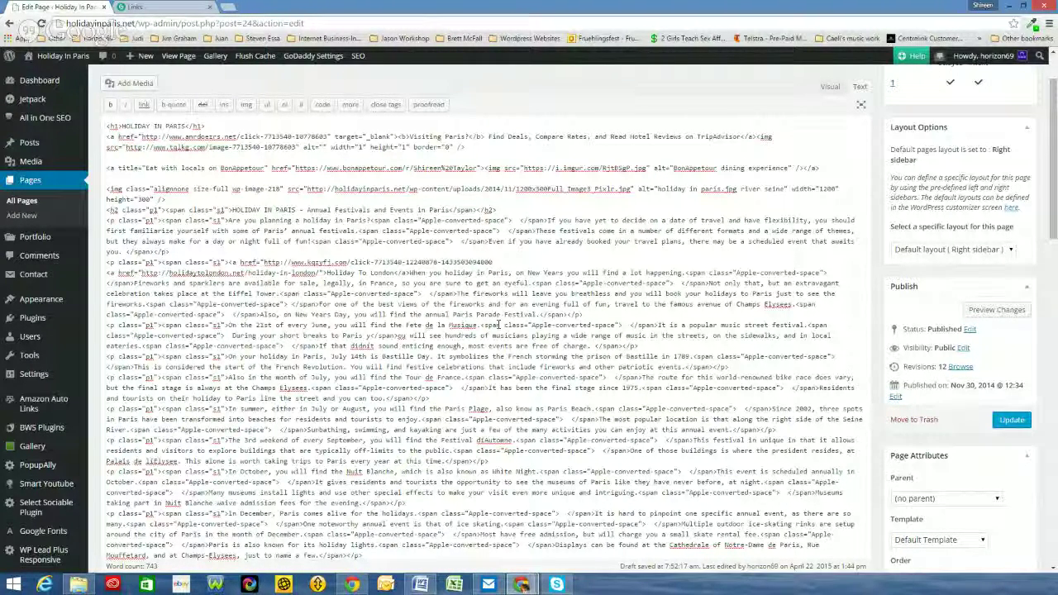
text(")
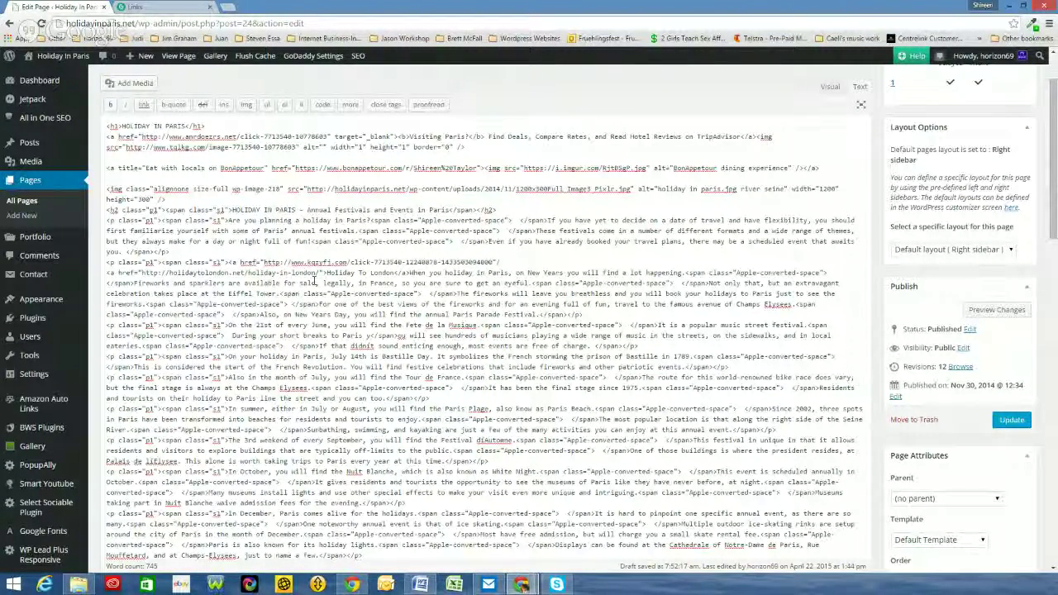
text(>)
drag(229, 262, 264, 262)
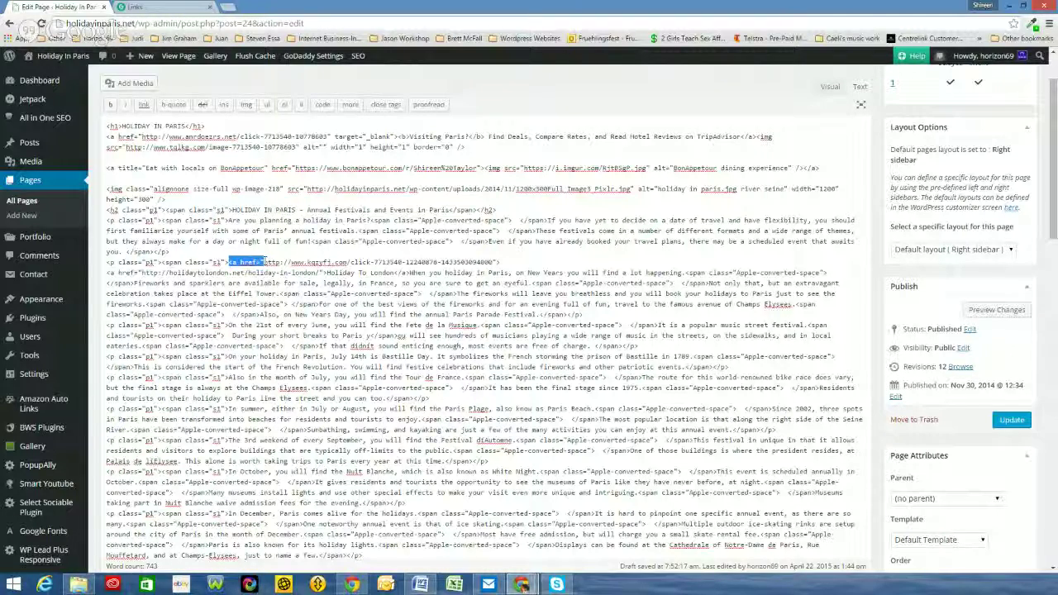
drag(264, 262, 493, 262)
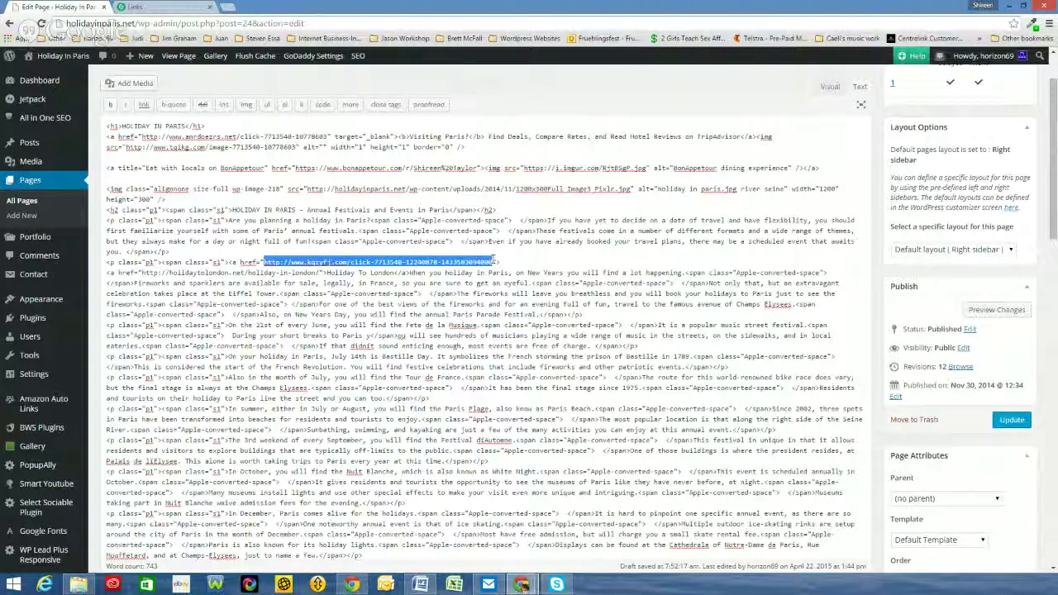
click(494, 261)
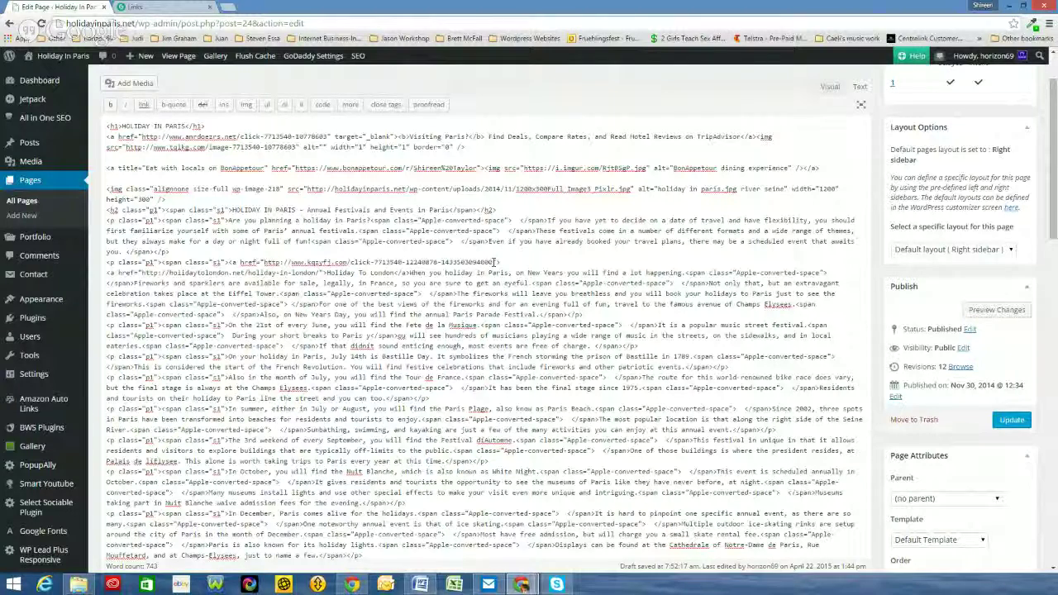
drag(494, 261, 499, 262)
Step: Copy the title "Free Tickets to Louvre Museum - Save €12" from CJ Affiliate into the new link's text, without spaces around the hyphen
click(184, 12)
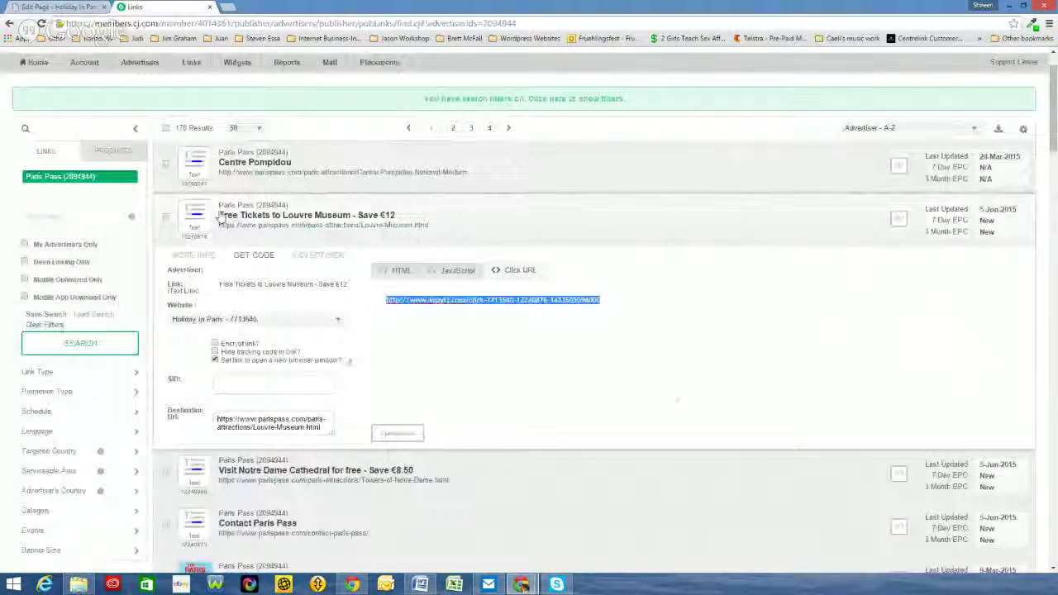
triple_click(215, 219)
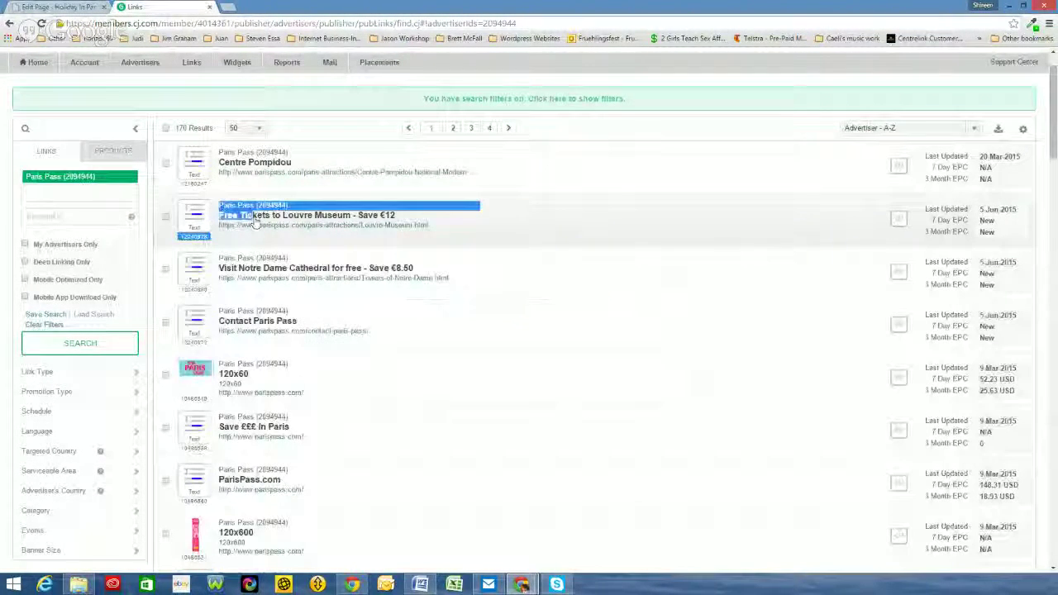
click(404, 216)
drag(399, 217, 220, 218)
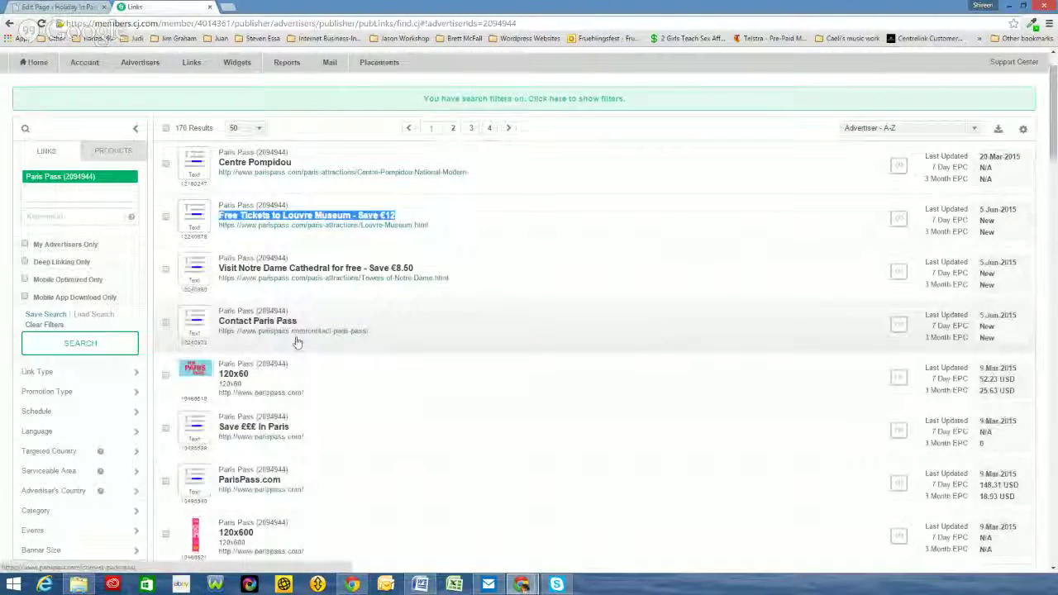
right_click(278, 217)
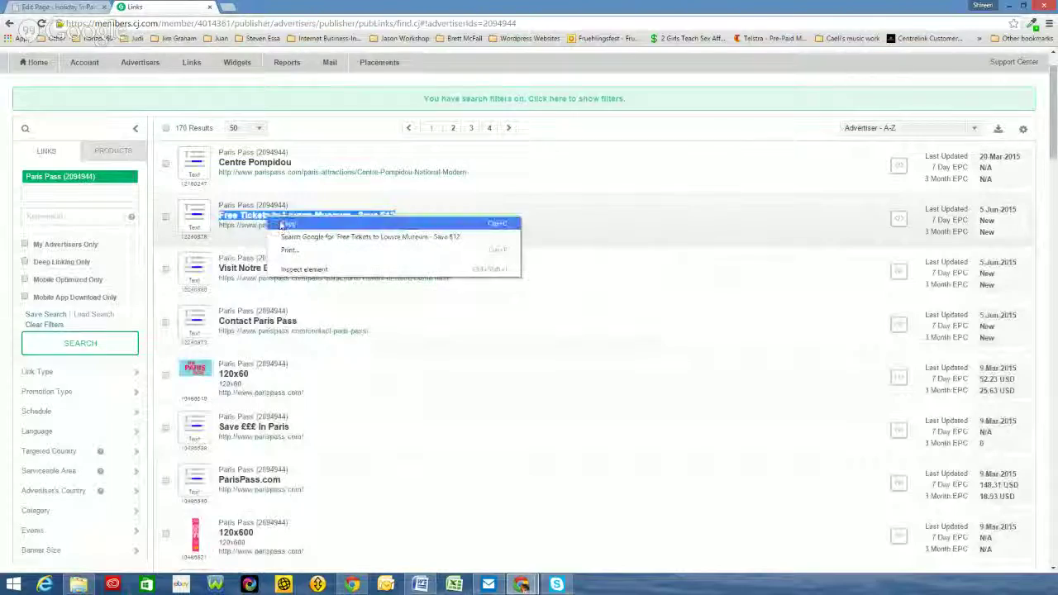
click(294, 221)
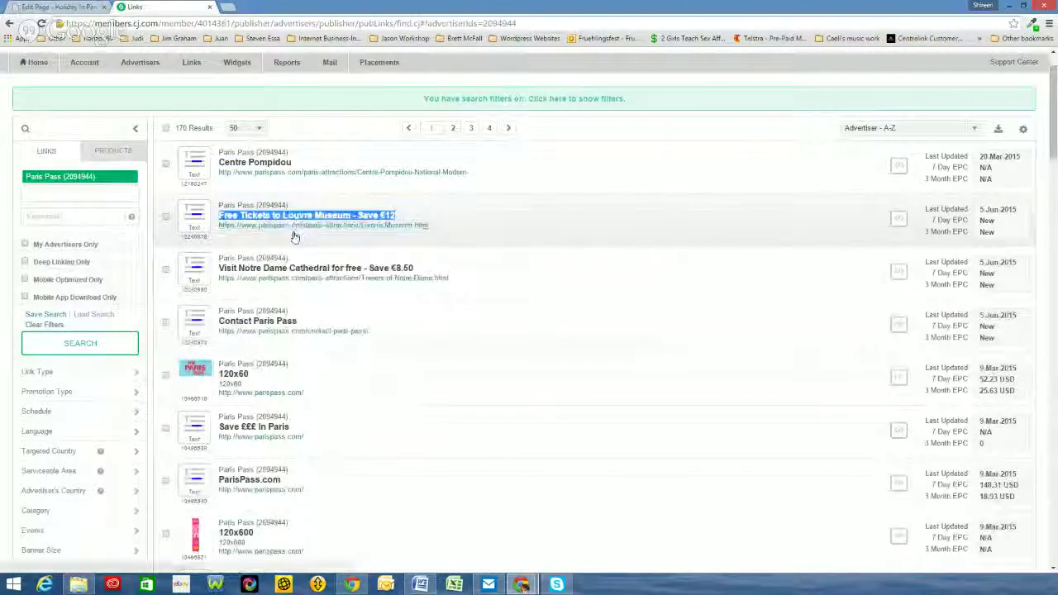
click(77, 8)
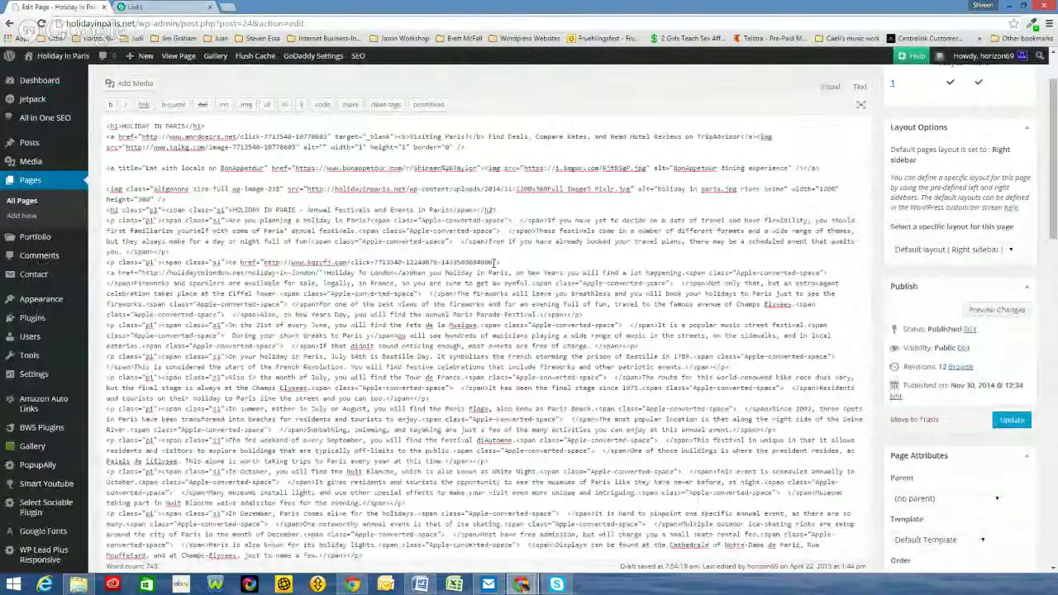
right_click(494, 262)
click(513, 308)
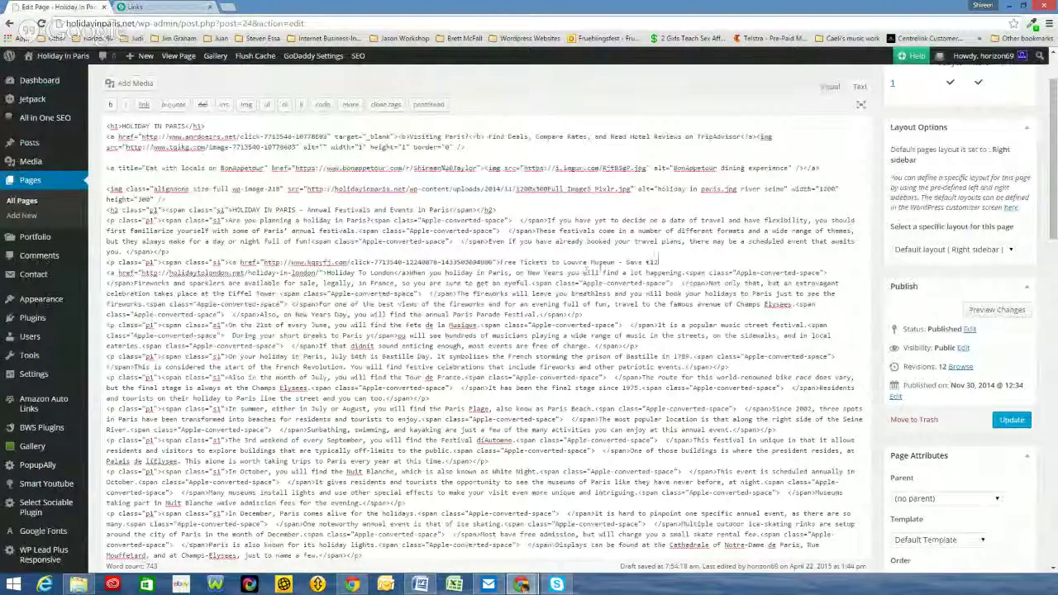
click(659, 263)
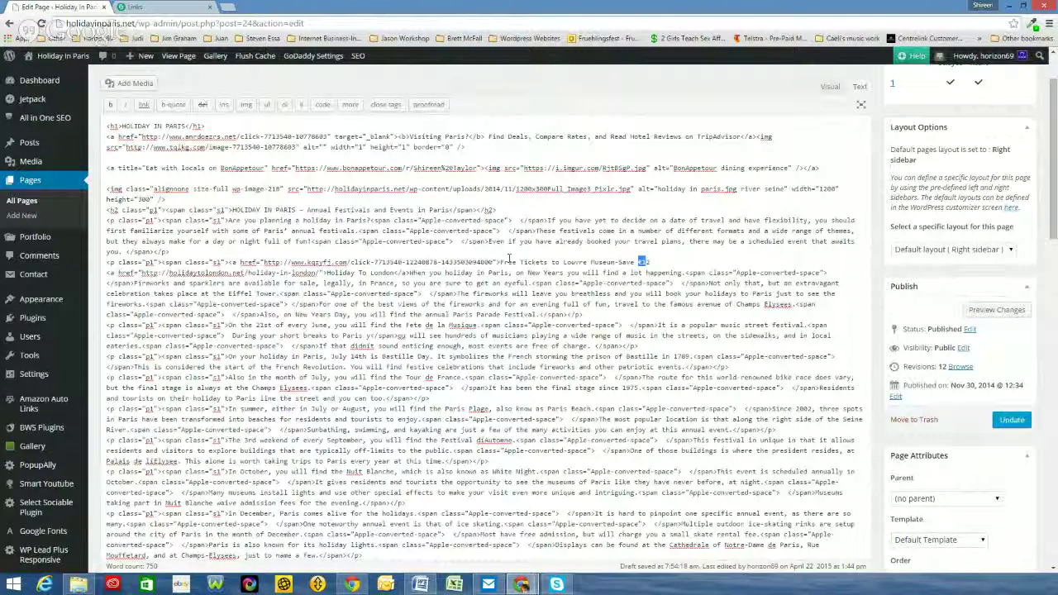
Step: Close the Louvre Museum link with </a> after the text "Free Tickets to Louvre Museum-Save €12"
drag(501, 262, 650, 262)
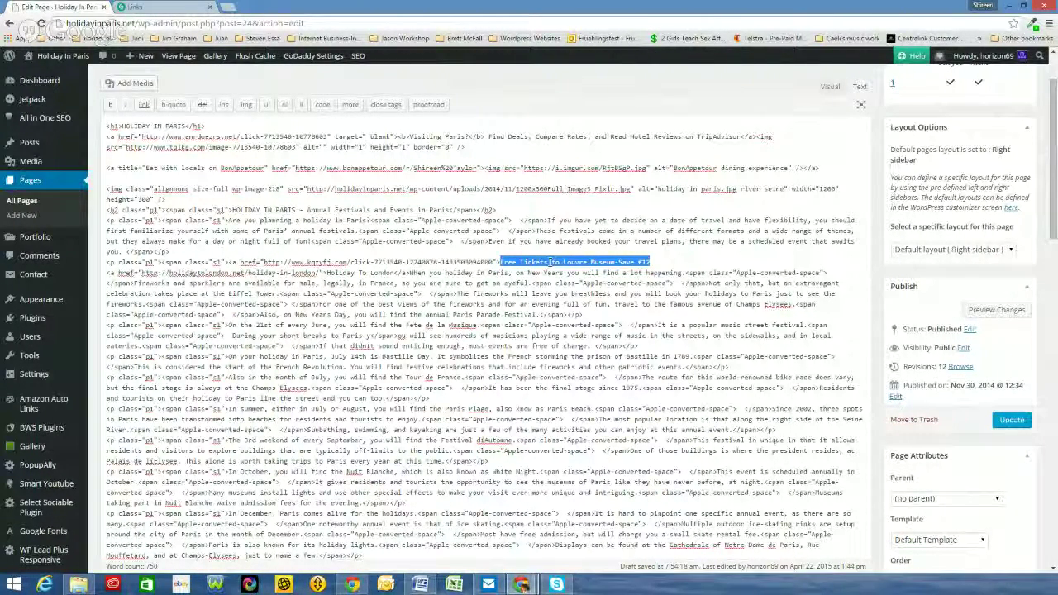
click(547, 262)
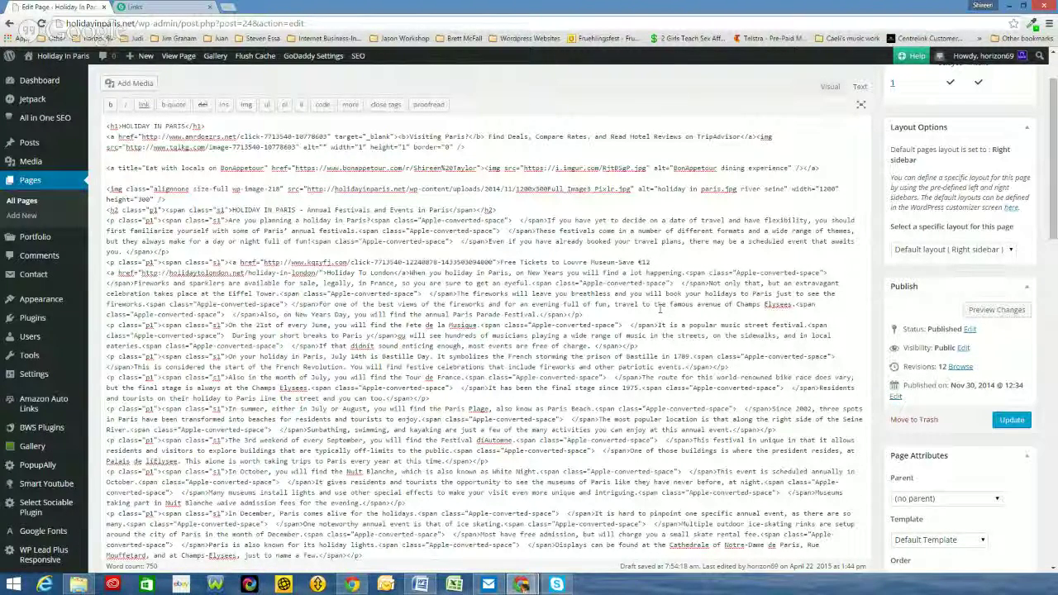
key(BackSpace)
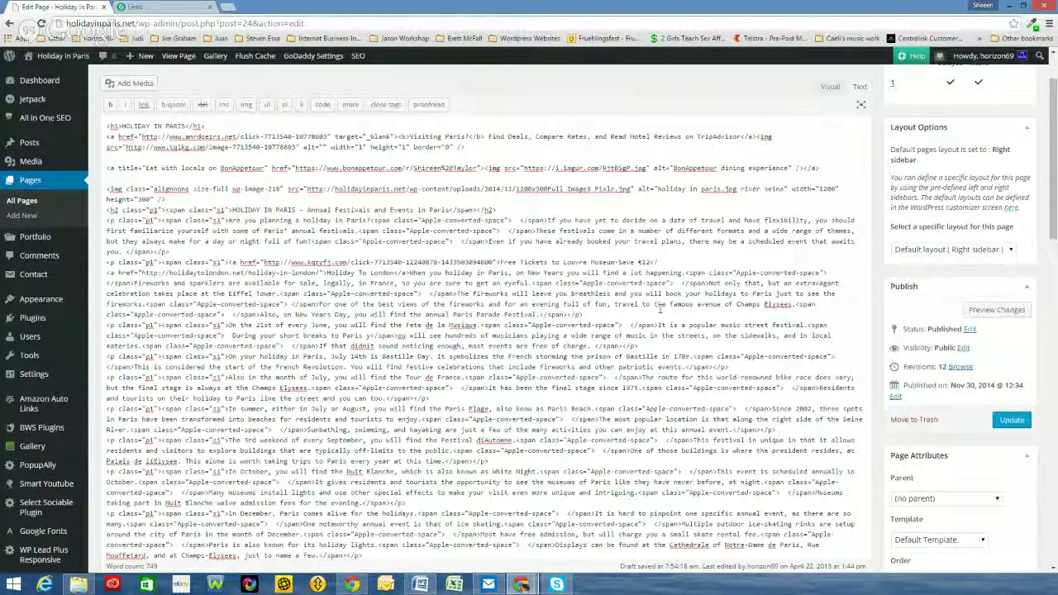
text(>)
Step: Review the finished Louvre Museum link code part by part: opening tag, quoted click URL, link text and closing tag
drag(656, 262, 482, 262)
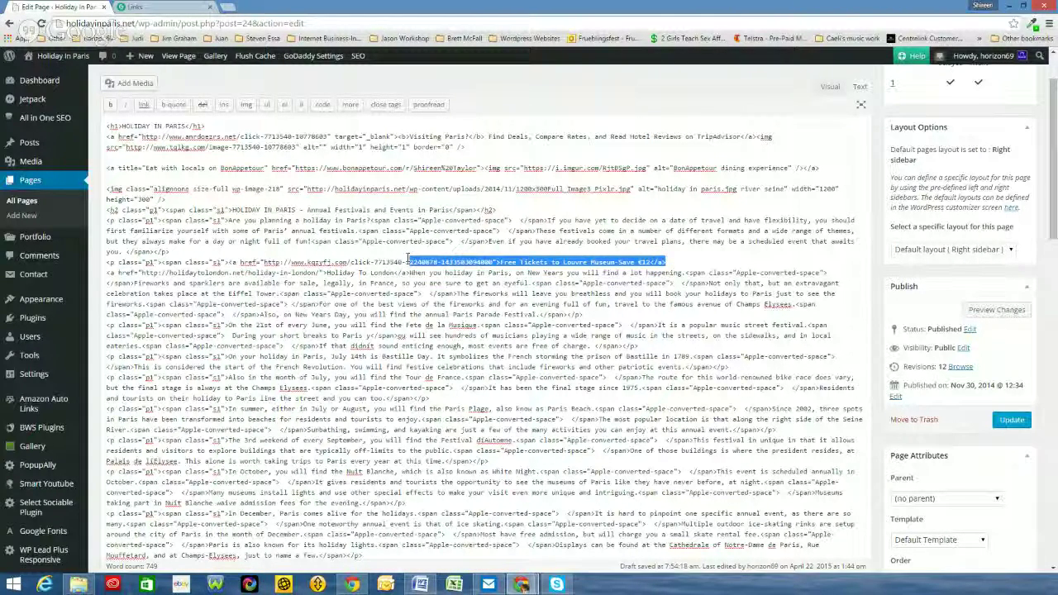
drag(407, 258, 233, 269)
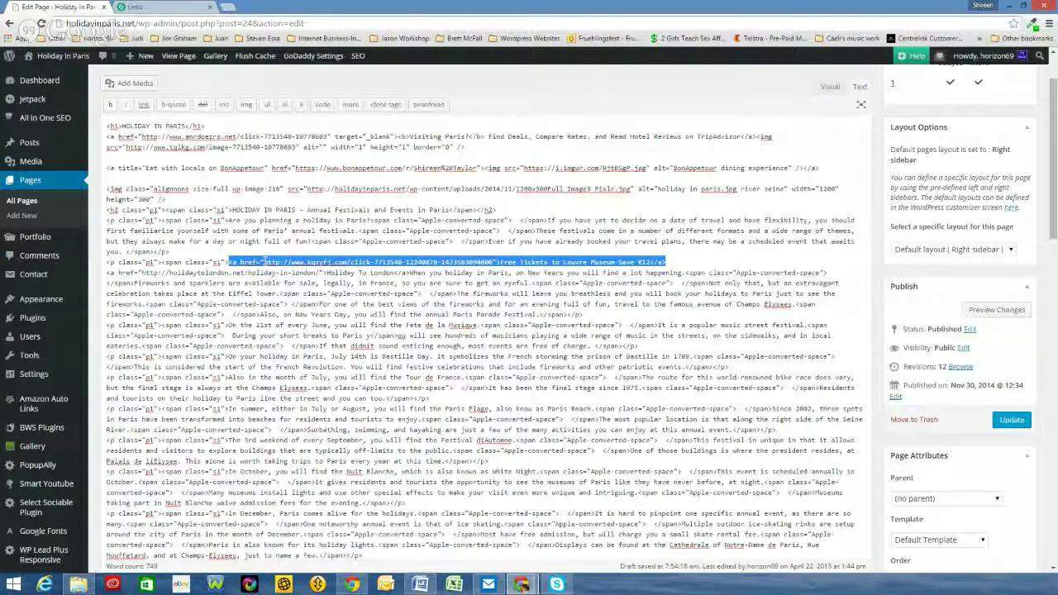
click(264, 262)
drag(265, 262, 489, 261)
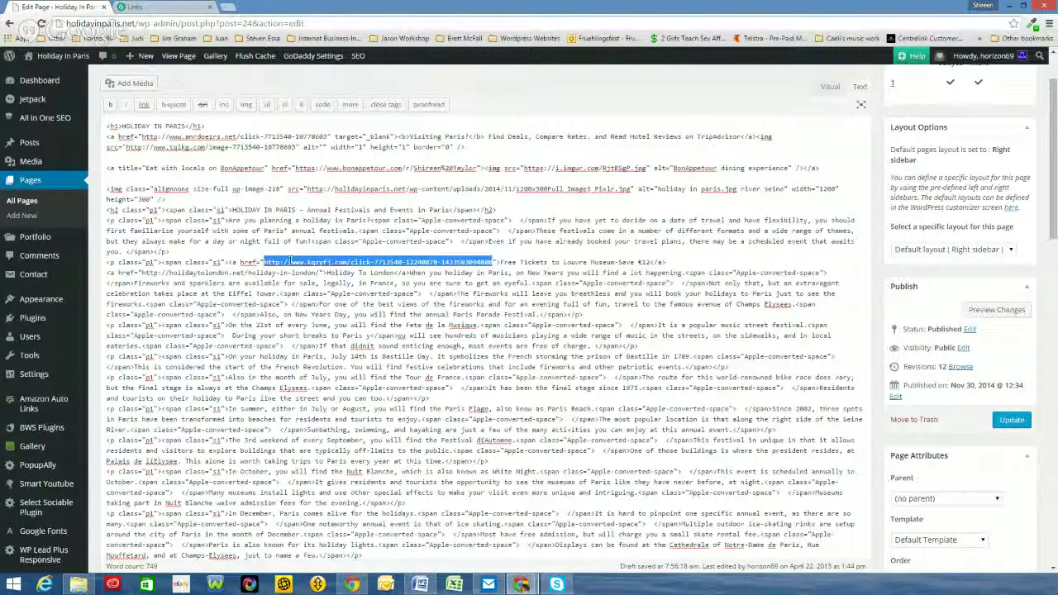
click(500, 262)
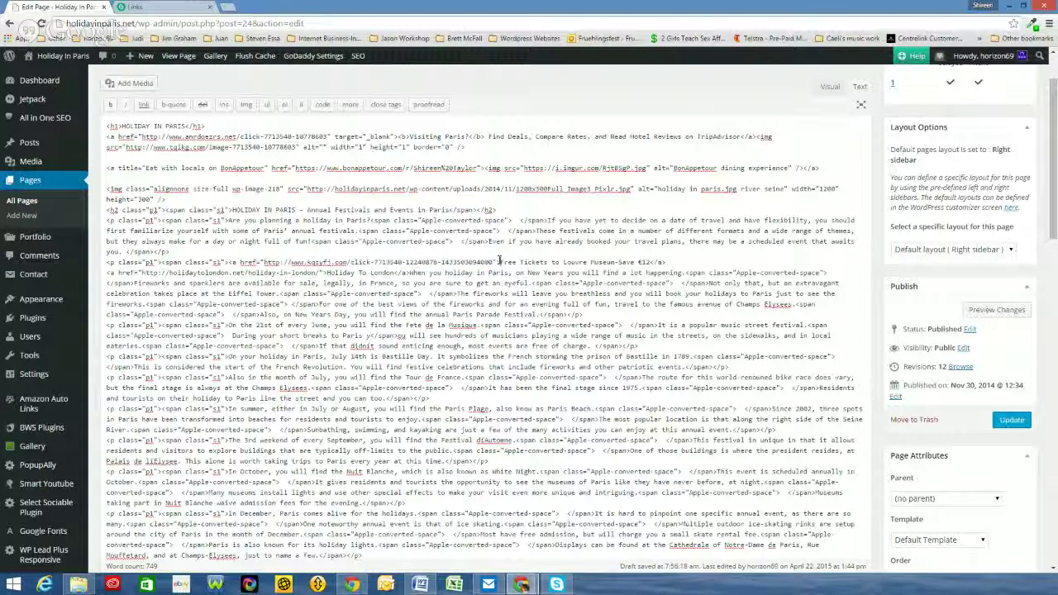
drag(500, 261, 653, 261)
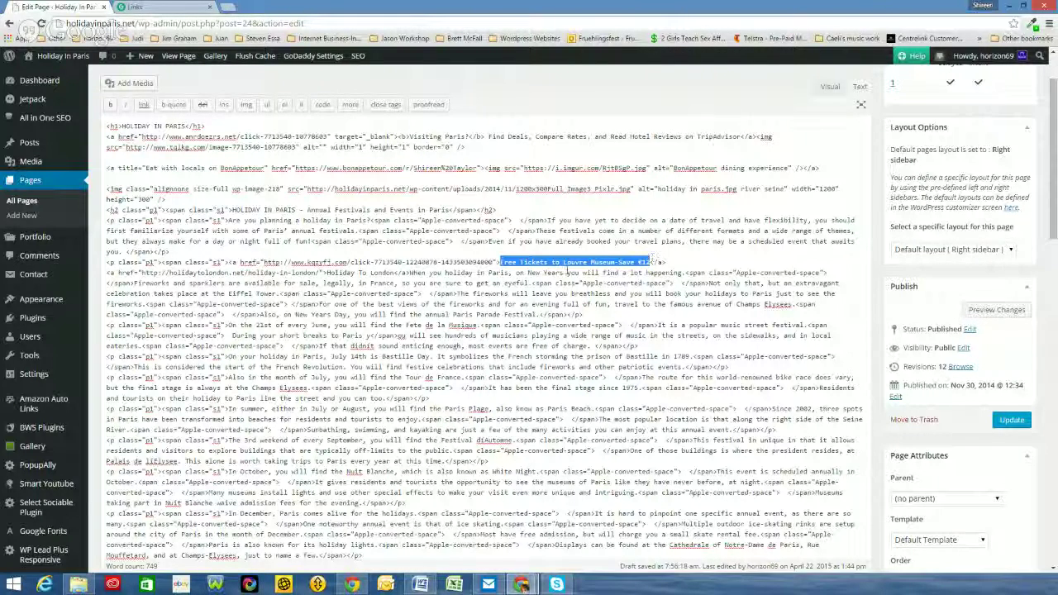
click(234, 263)
drag(231, 262, 264, 263)
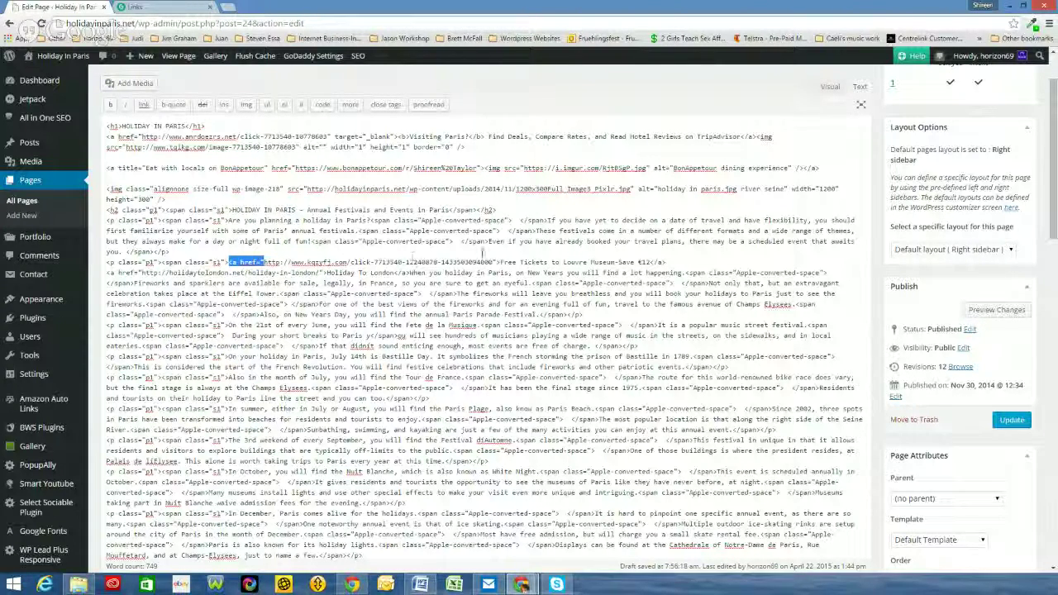
click(493, 261)
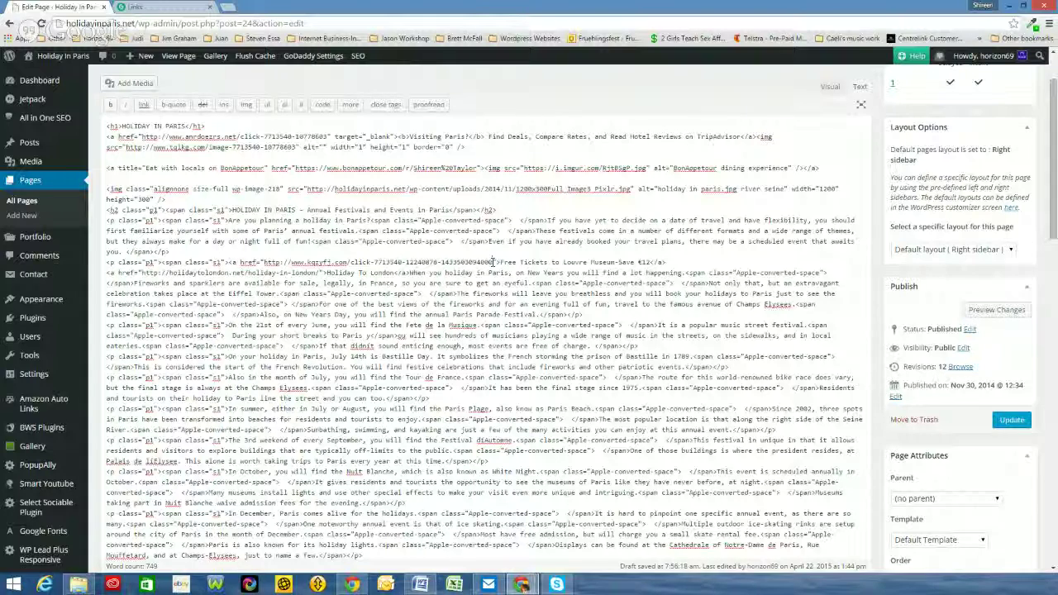
drag(491, 261, 497, 262)
click(496, 262)
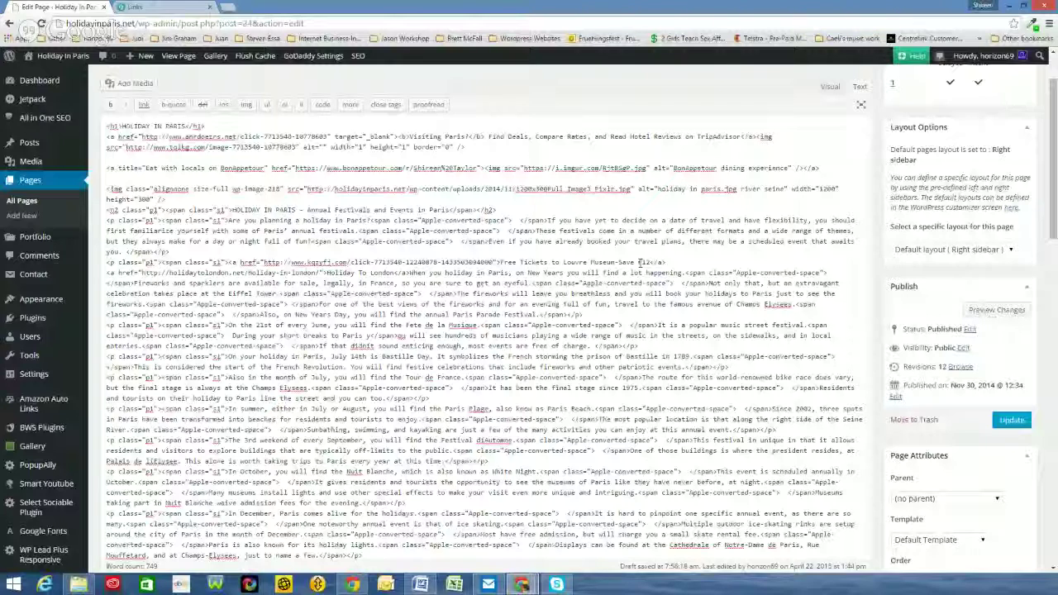
Step: Delete the old Holiday To London link after the new Louvre link's closing tag and join the following paragraph text directly to it
drag(649, 262, 663, 262)
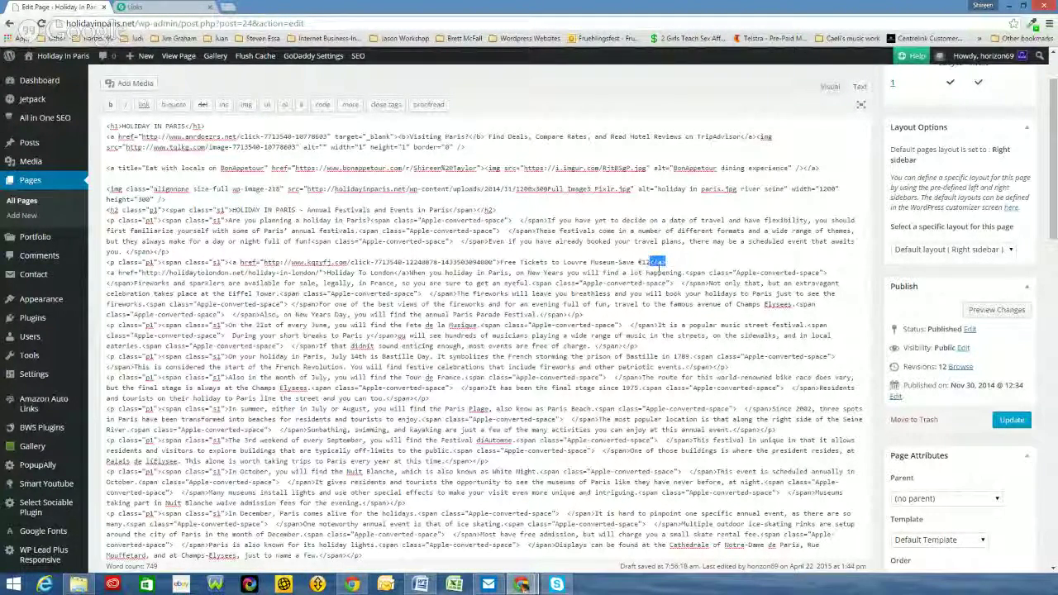
click(672, 261)
drag(108, 272, 409, 273)
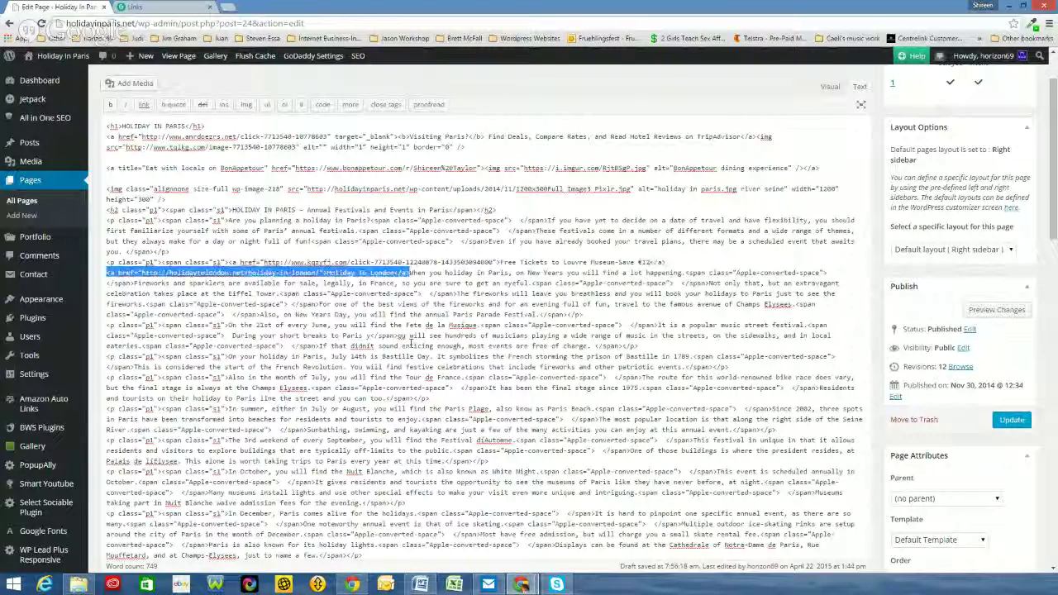
key(Delete)
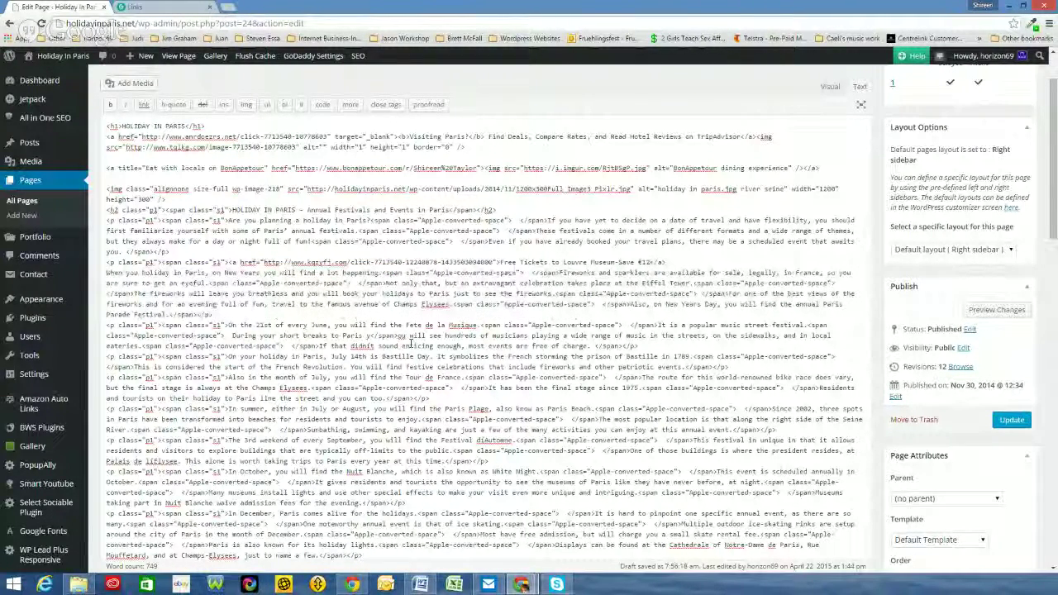
key(BackSpace)
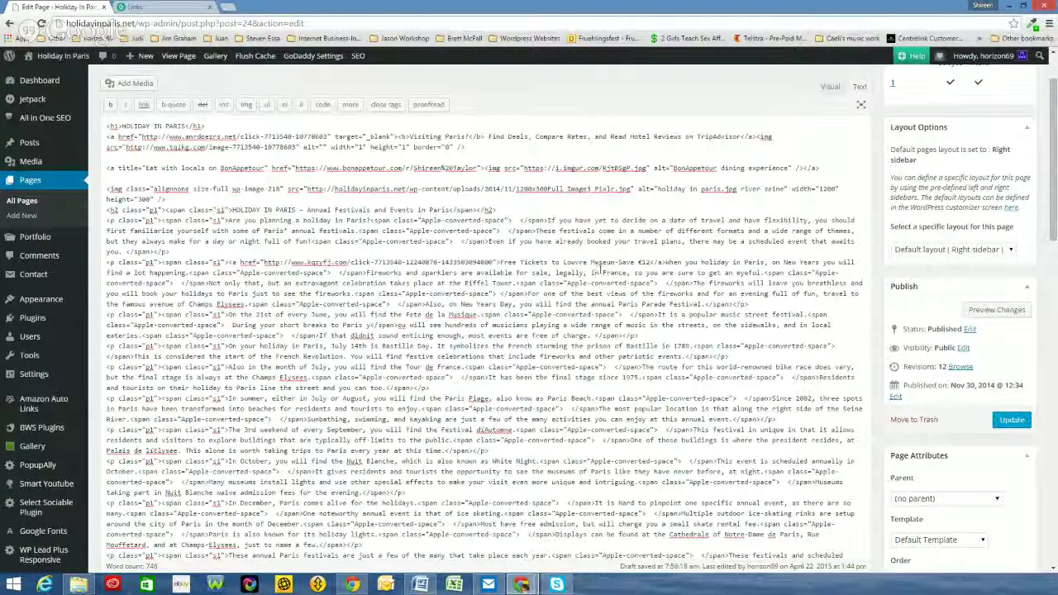
Step: Update the Paris Holidays page and open its published version at the new Louvre Museum link
click(1010, 420)
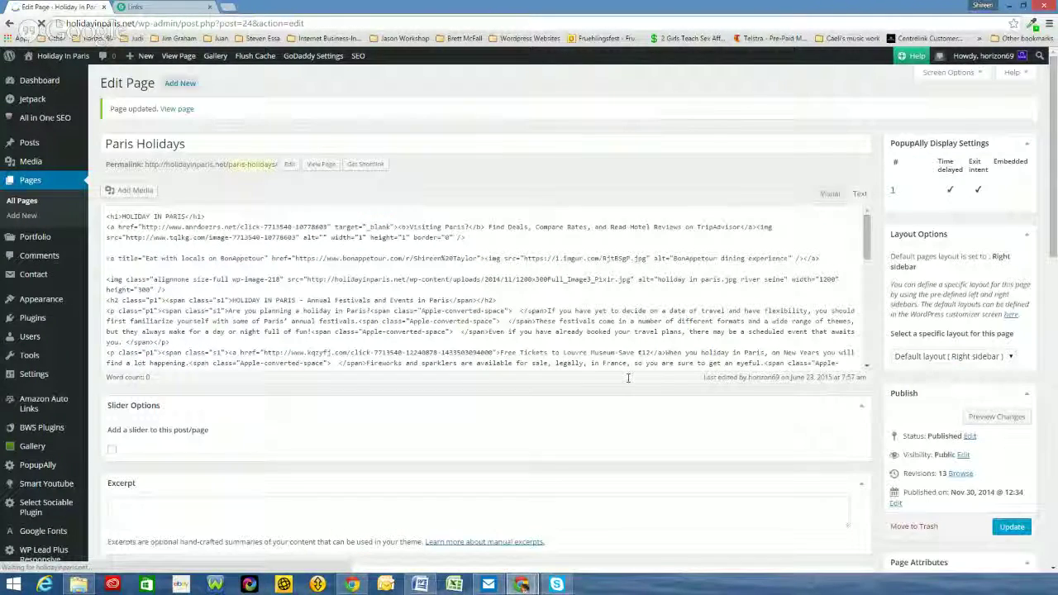
click(178, 58)
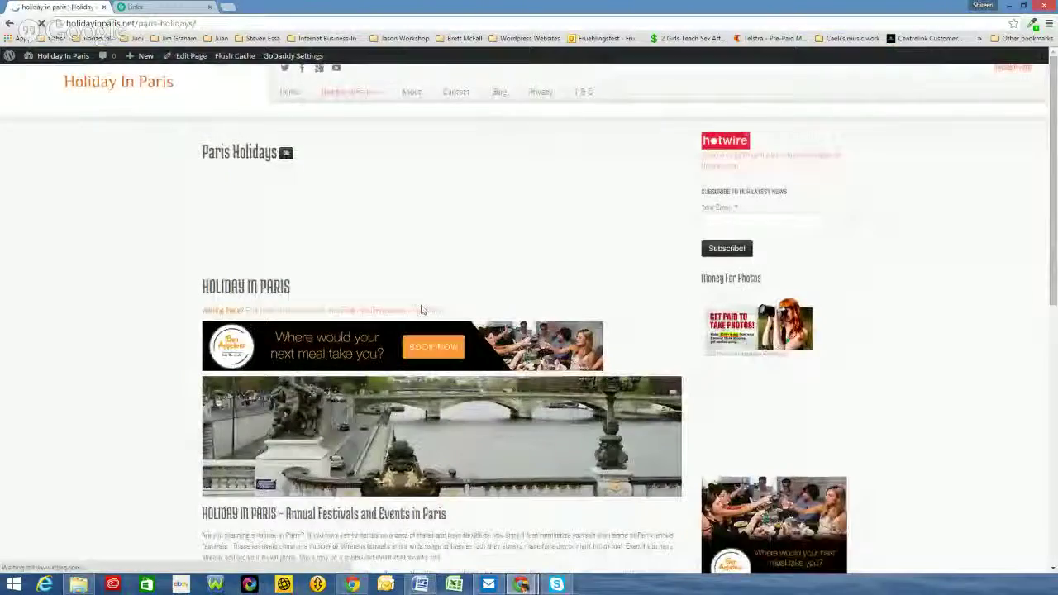
scroll(438, 275, down, 3)
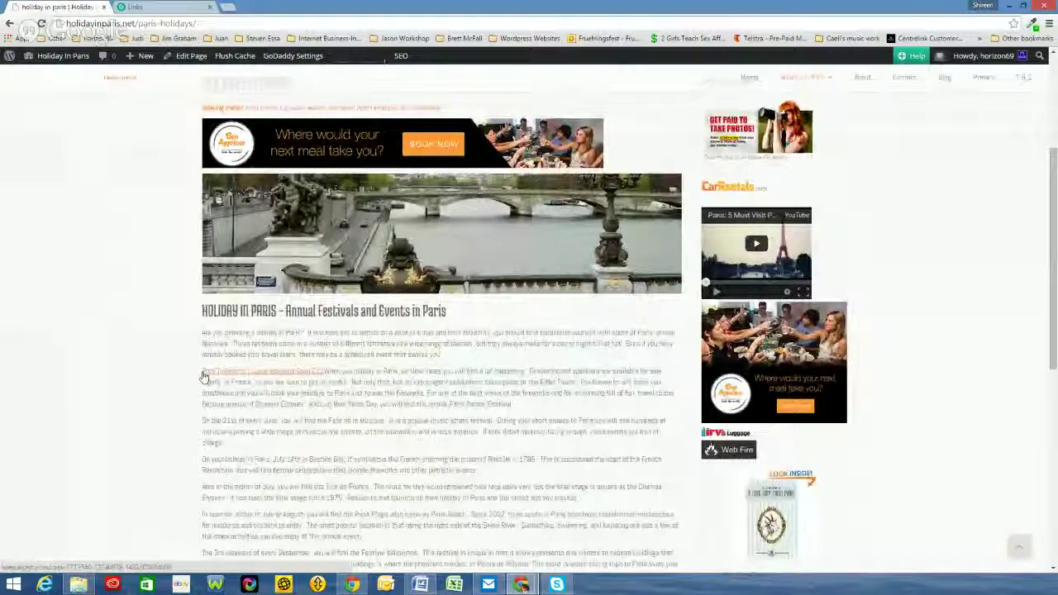
Step: Test the Louvre Museum link by following it to the Paris Pass site, look over its landing page, and return to the Paris Holidays page
click(283, 374)
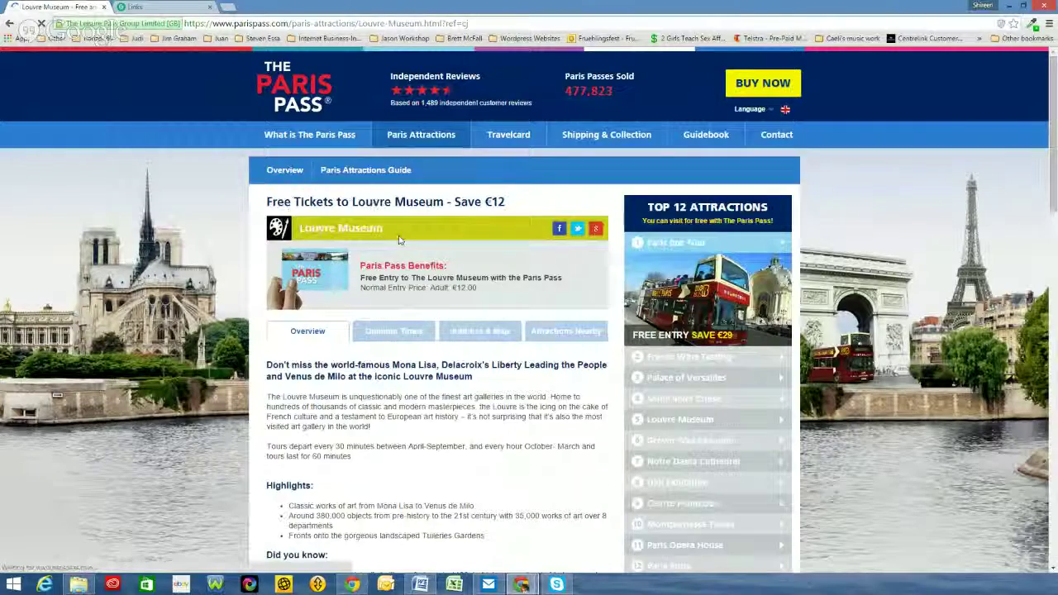
scroll(399, 240, down, 2)
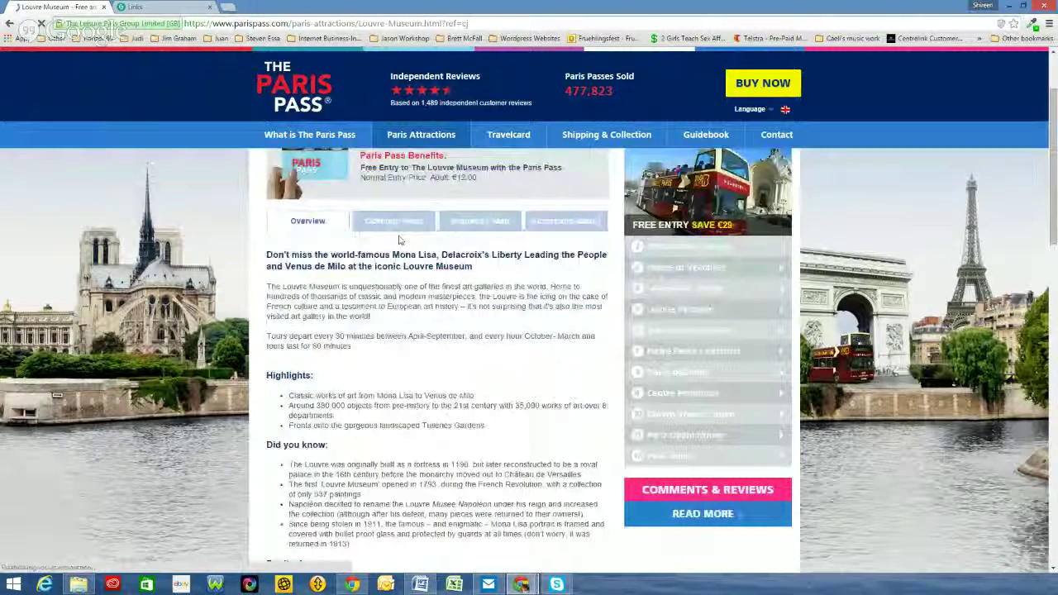
scroll(399, 240, up, 5)
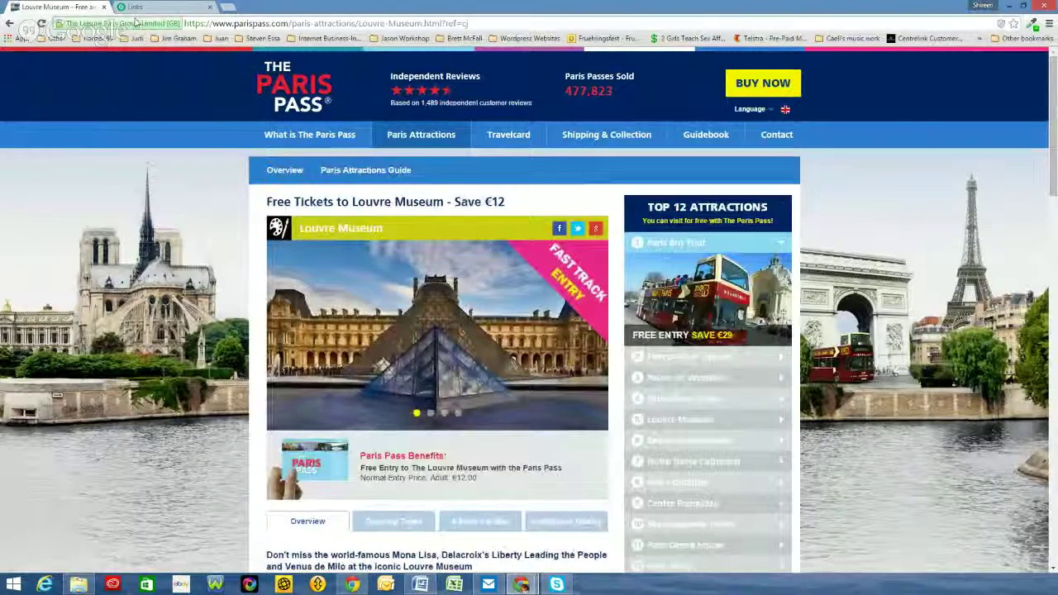
click(9, 22)
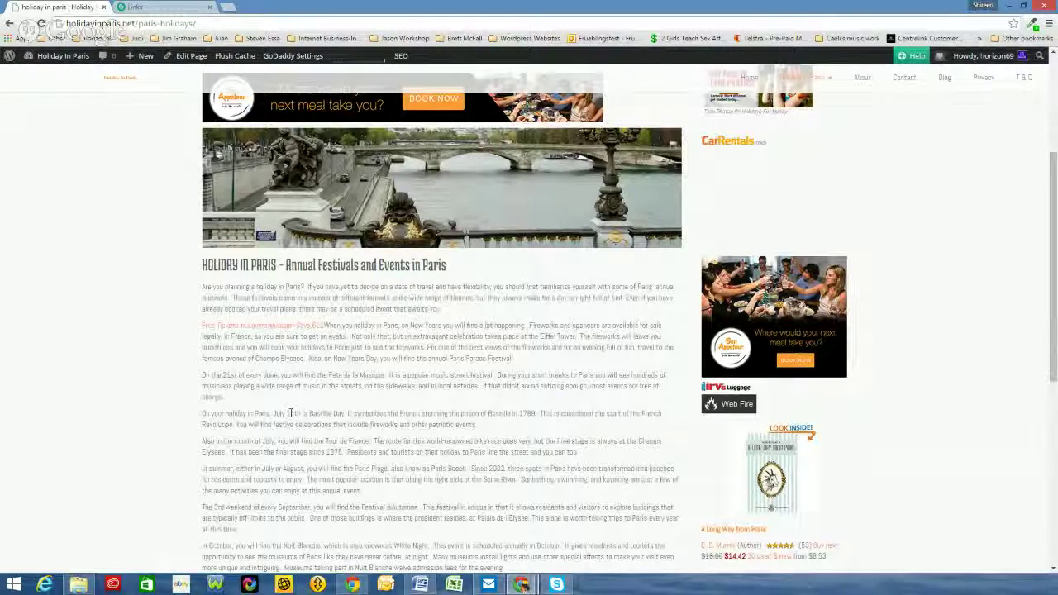
scroll(330, 302, down, 1)
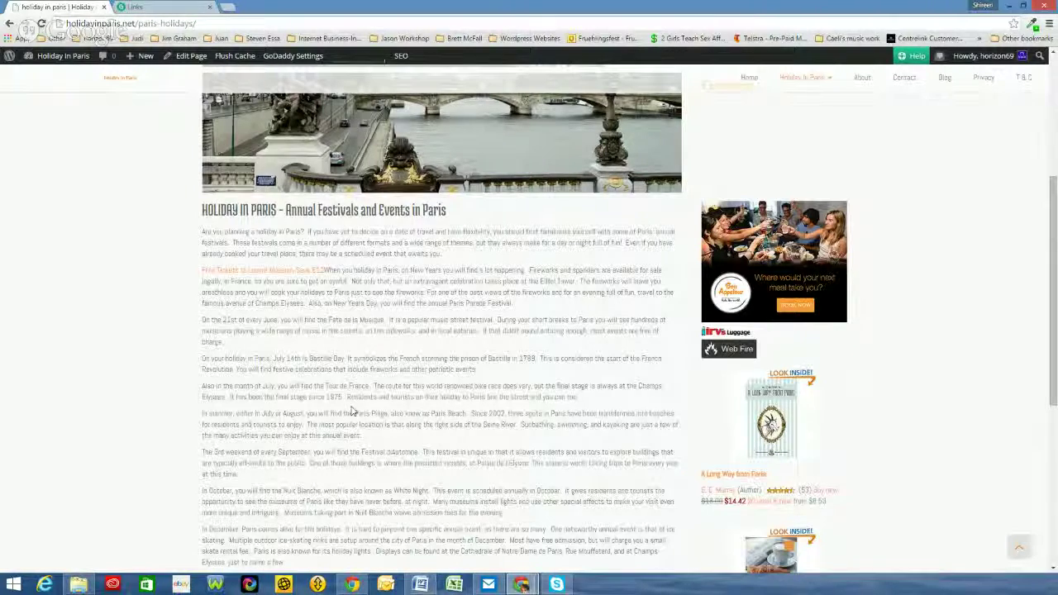
scroll(350, 369, up, 3)
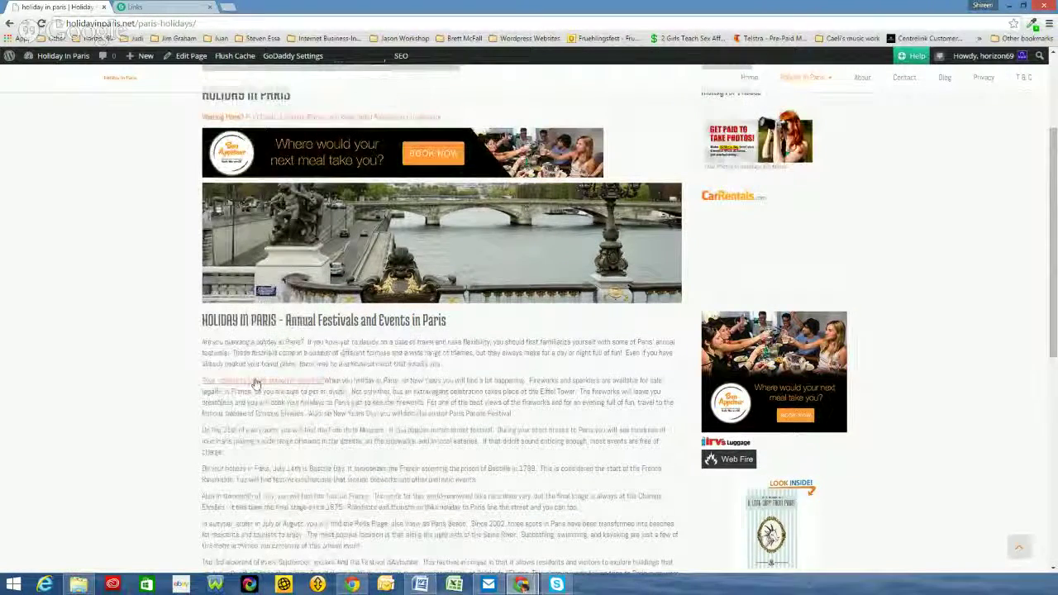